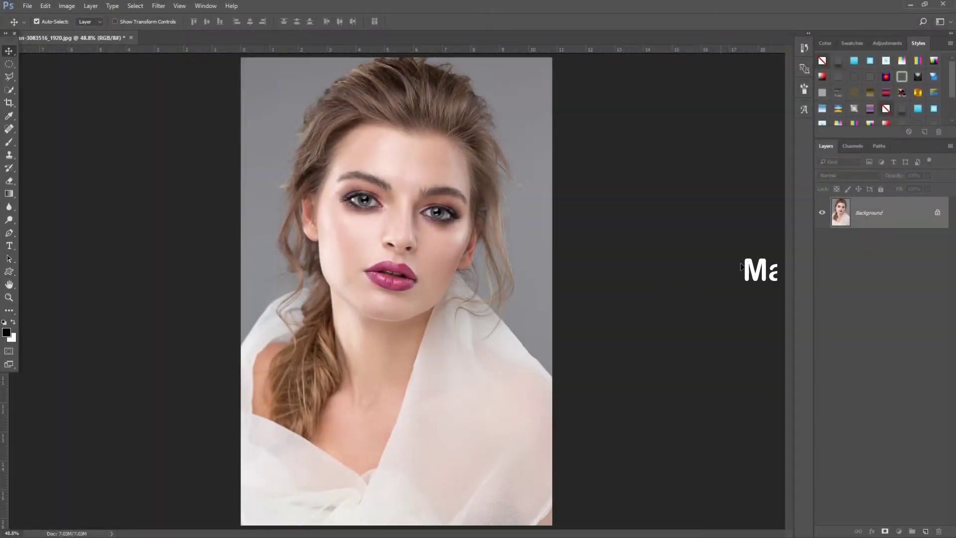
- Duplicate the Background layer twice
left_click_drag(874, 229, 904, 454)
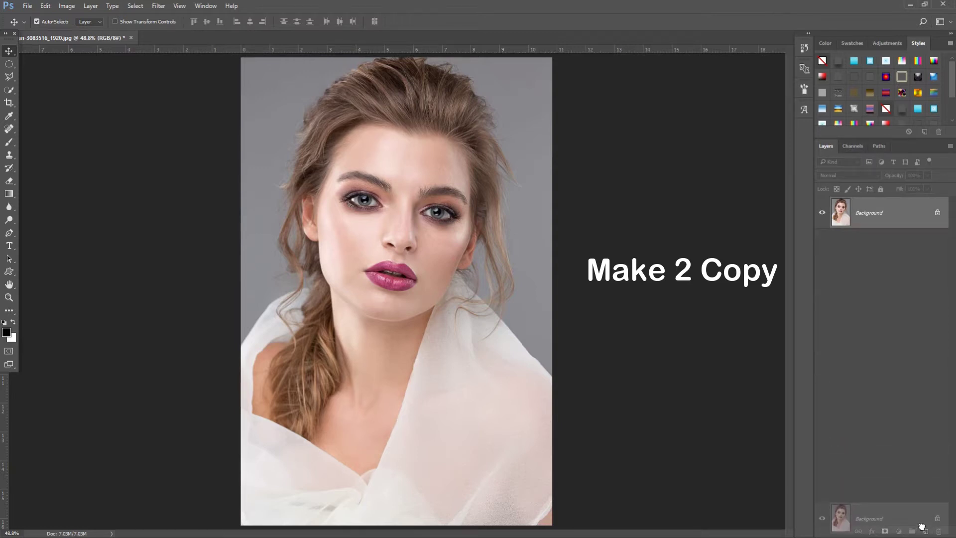
left_click_drag(904, 454, 925, 531)
left_click_drag(898, 222, 925, 531)
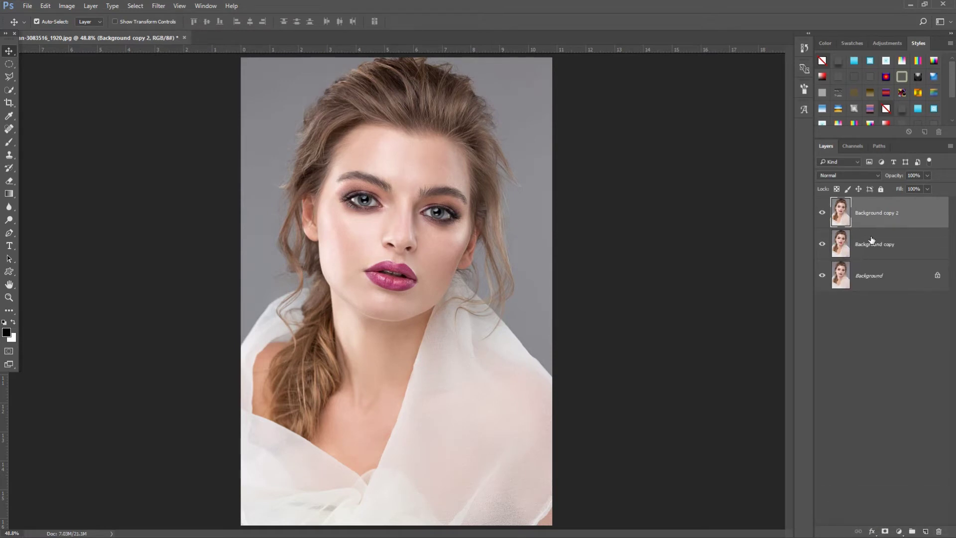
- Rename the copies color and Edges, hide color, and make Edges active
double_click(872, 213)
type("color")
left_click(875, 247)
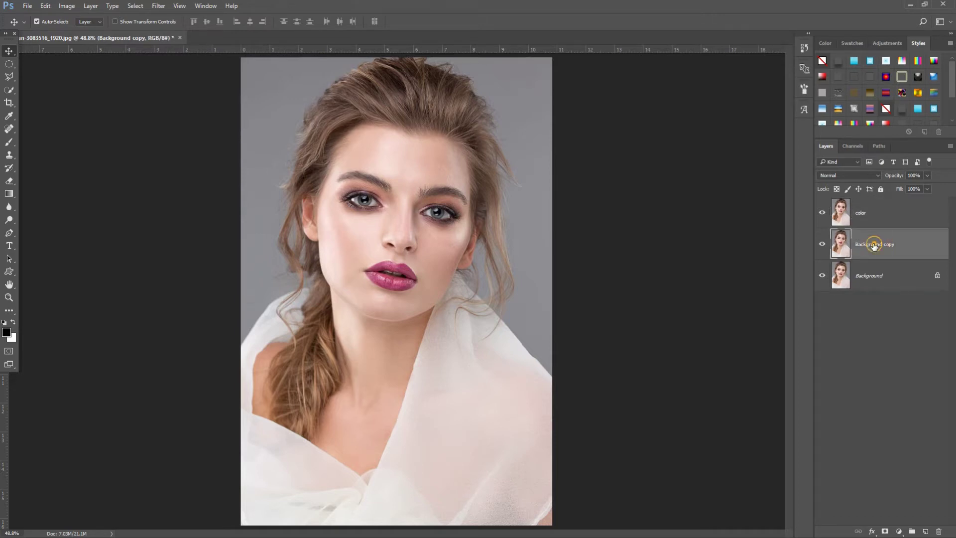
double_click(875, 245)
type("Edges")
left_click(887, 220)
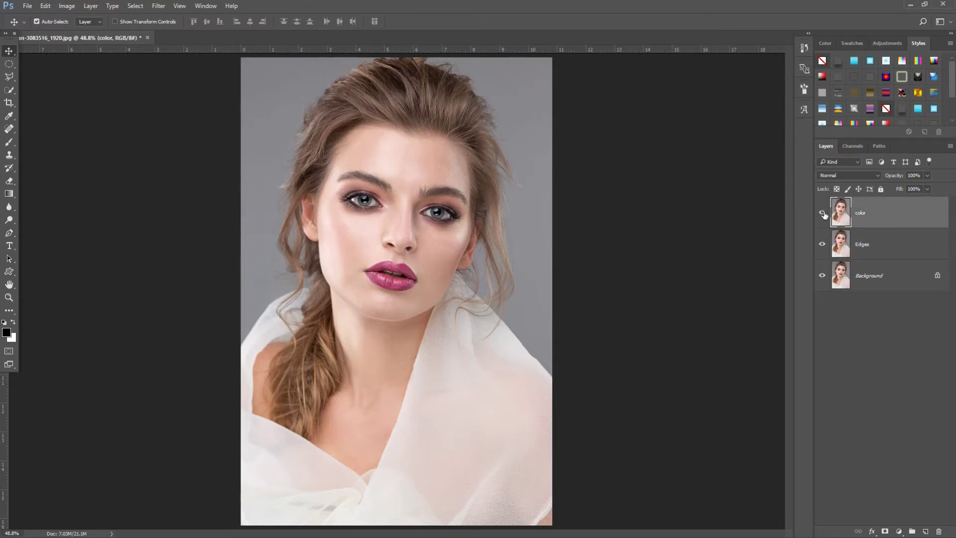
left_click(822, 213)
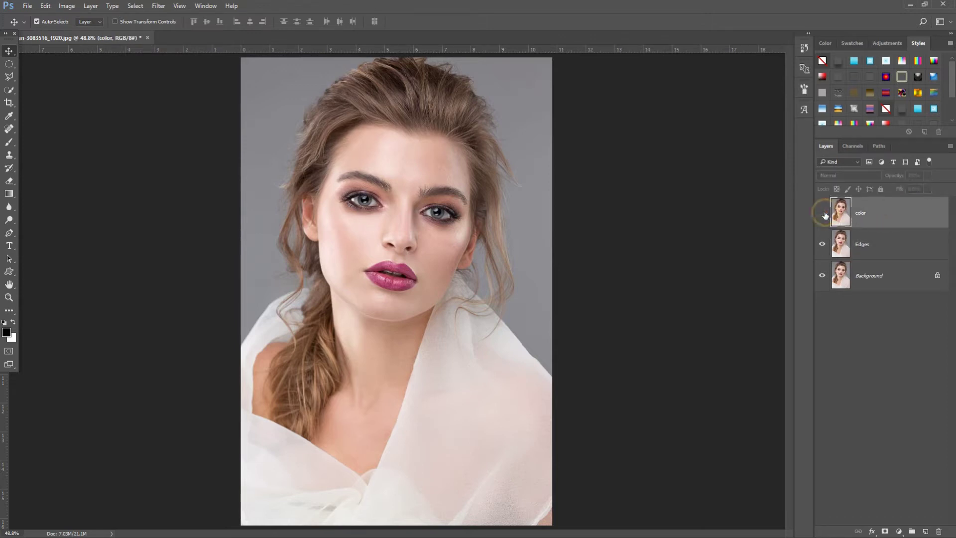
left_click(887, 245)
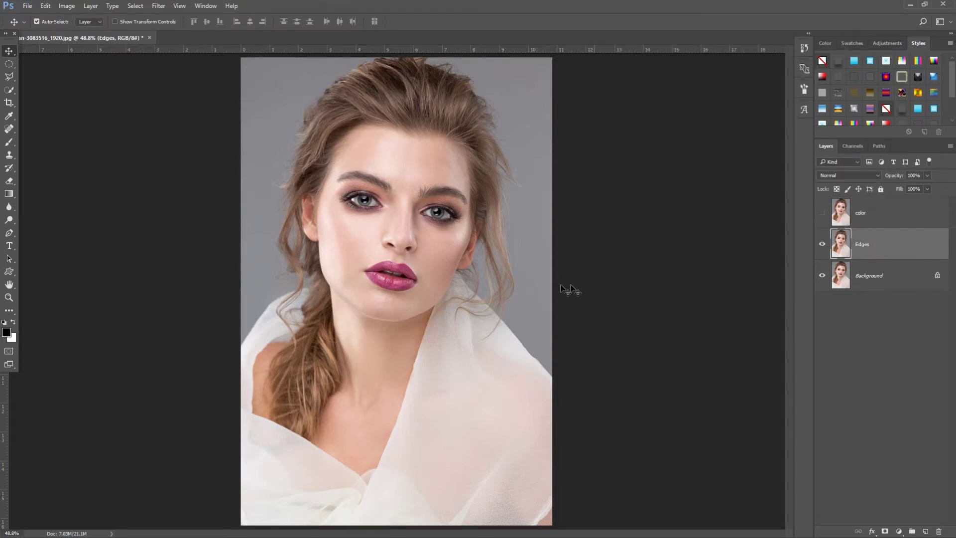
- Open the Filter Gallery and expand the Artistic filter group
left_click(158, 6)
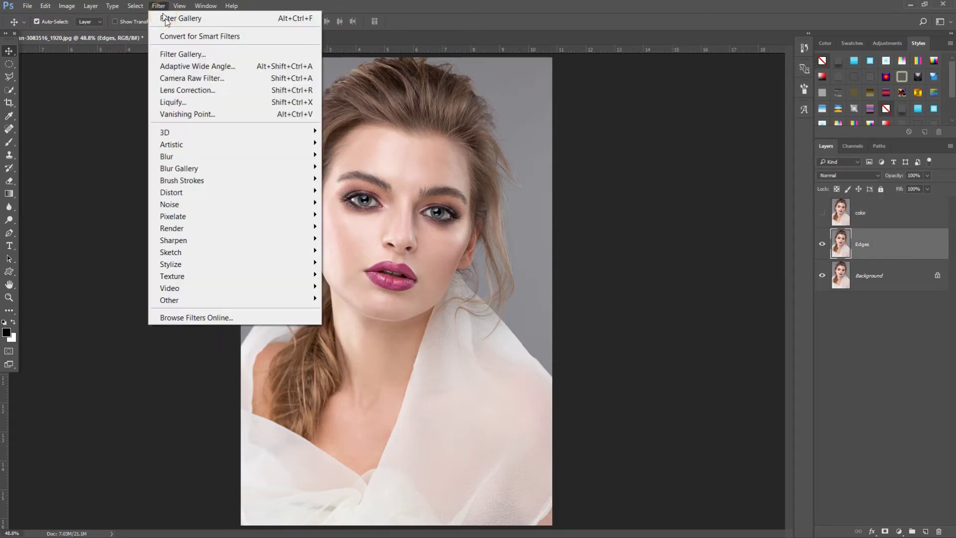
left_click(175, 55)
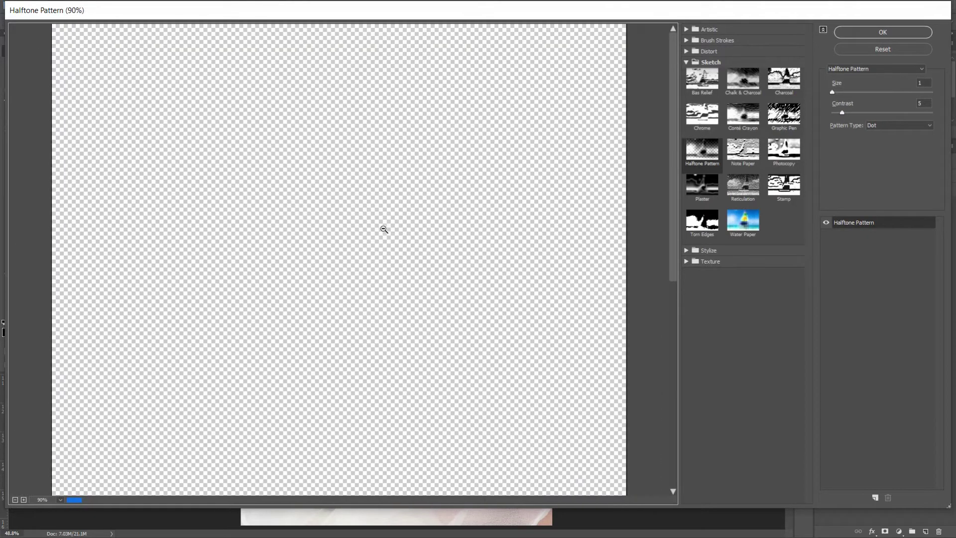
scroll(383, 229, "down", 1)
scroll(385, 228, "down", 1)
scroll(386, 229, "down", 1)
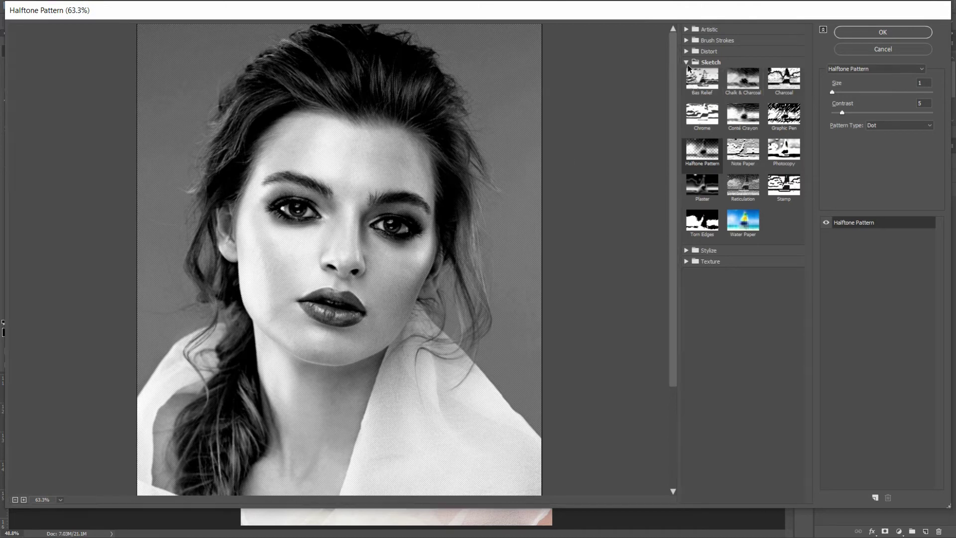
left_click(689, 62)
left_click(717, 30)
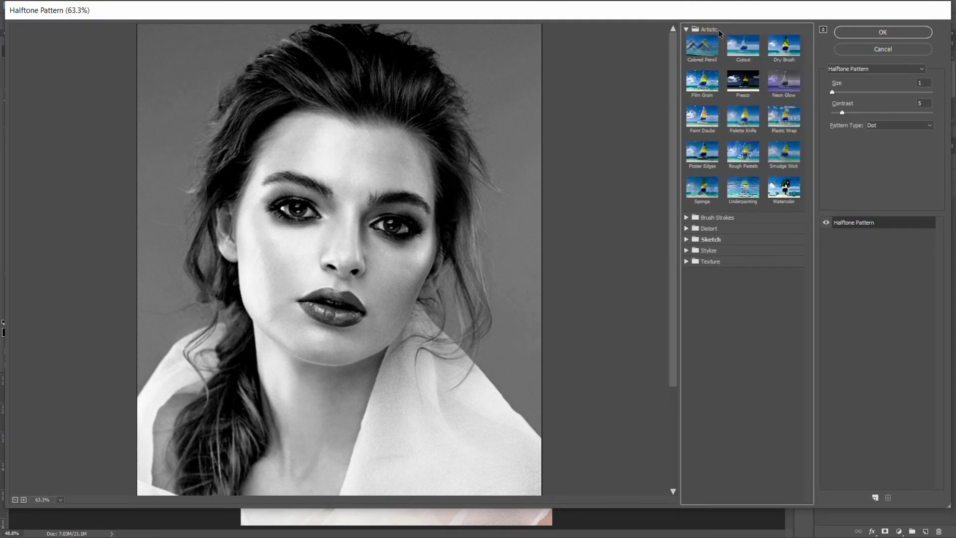
- Apply Poster Edges with Edge Thickness 2, Edge Intensity 1 and Posterization 2
left_click(702, 159)
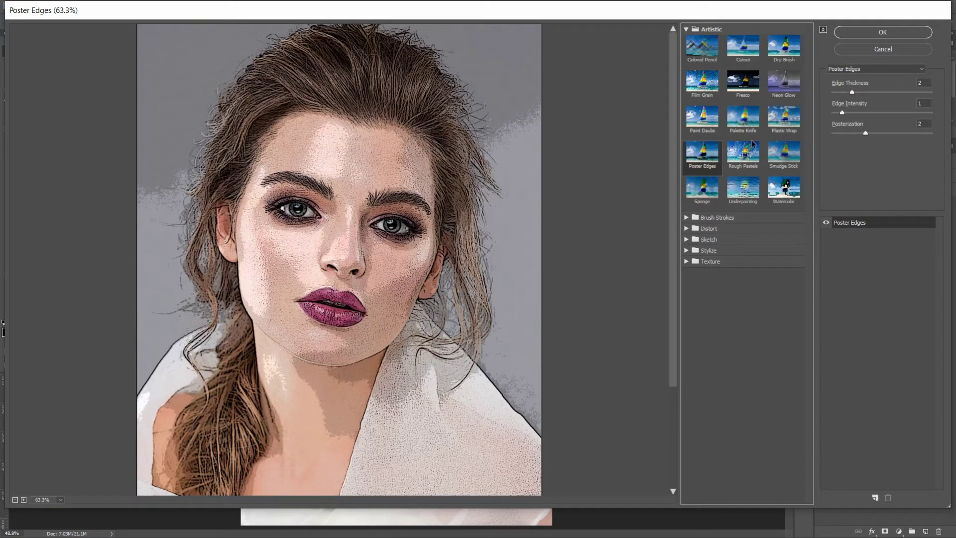
left_click(922, 82)
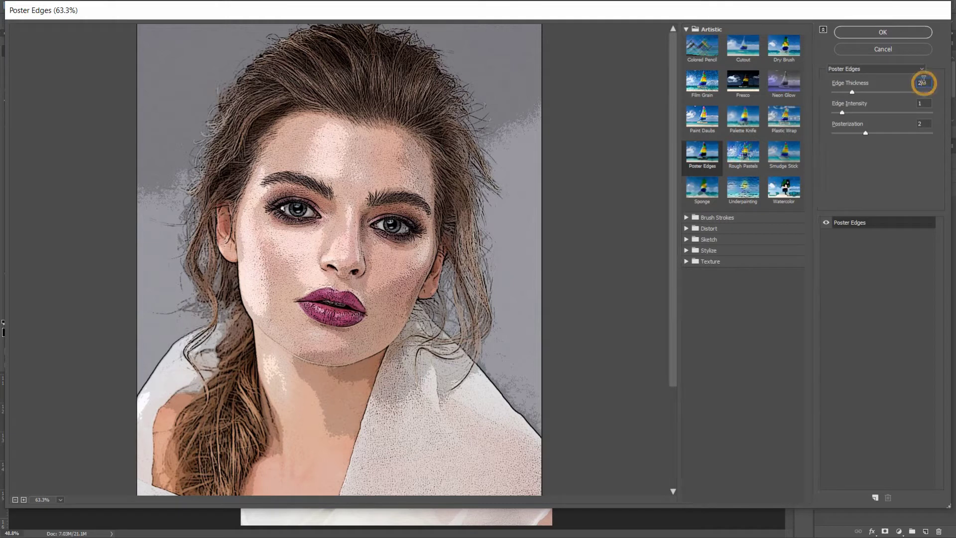
left_click(924, 103)
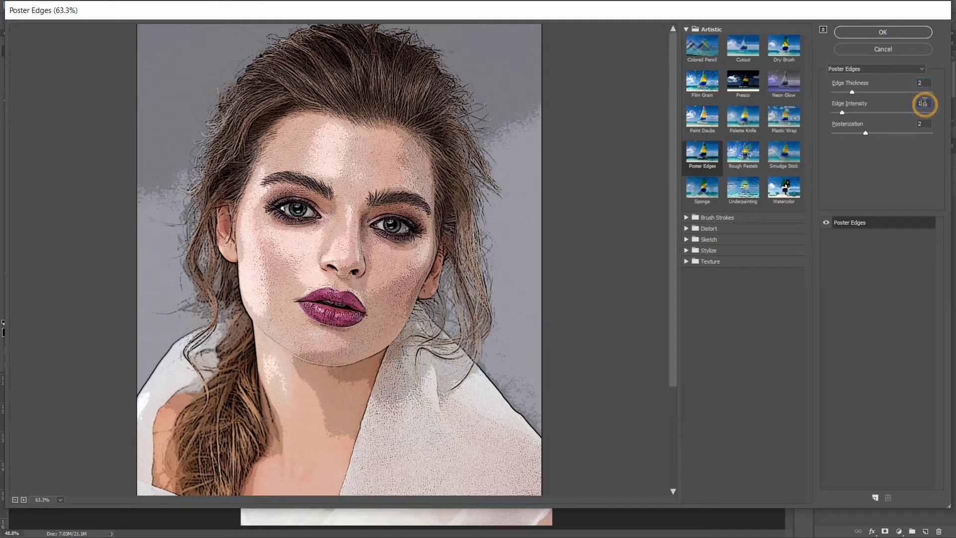
left_click(927, 123)
type("2")
left_click(888, 32)
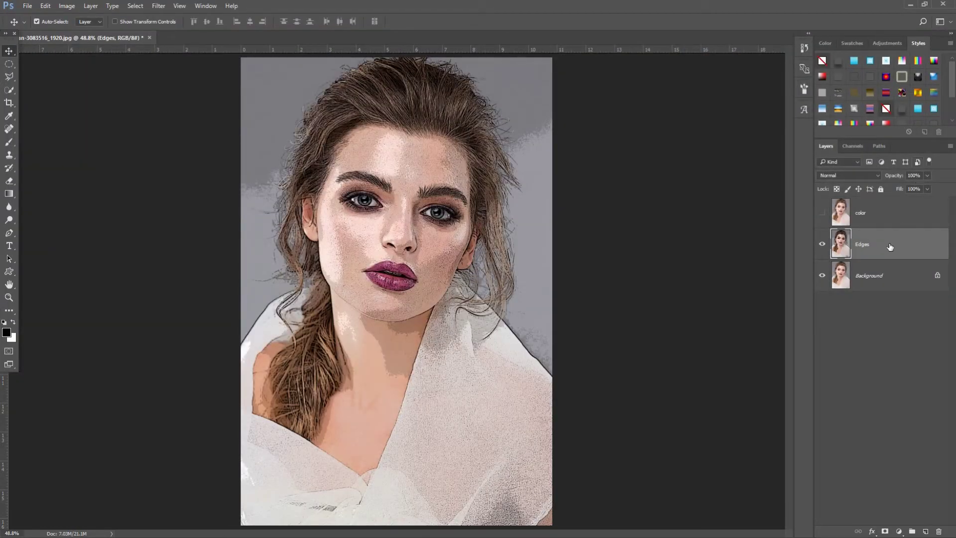
- Add a new layer and set up a hard round brush in white
left_click(925, 531)
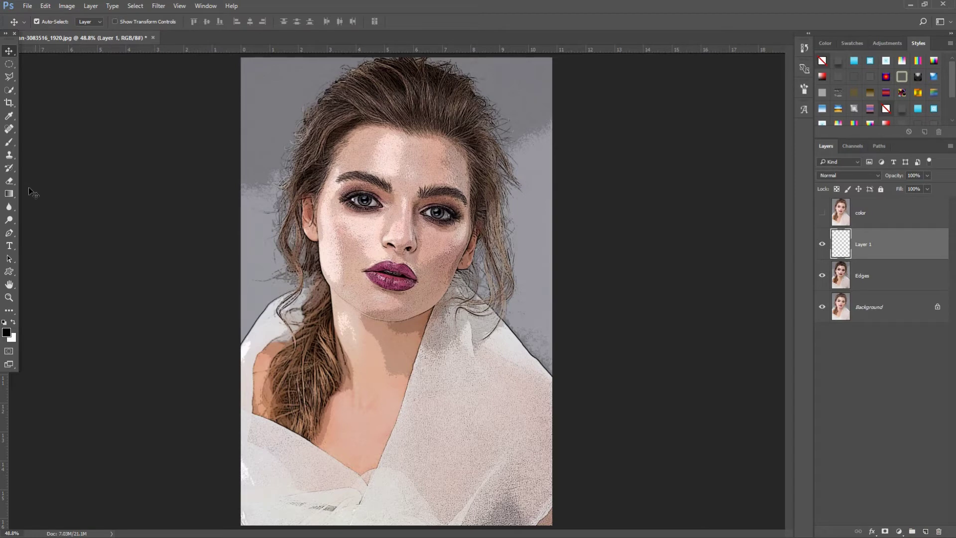
left_click(9, 142)
right_click(385, 190)
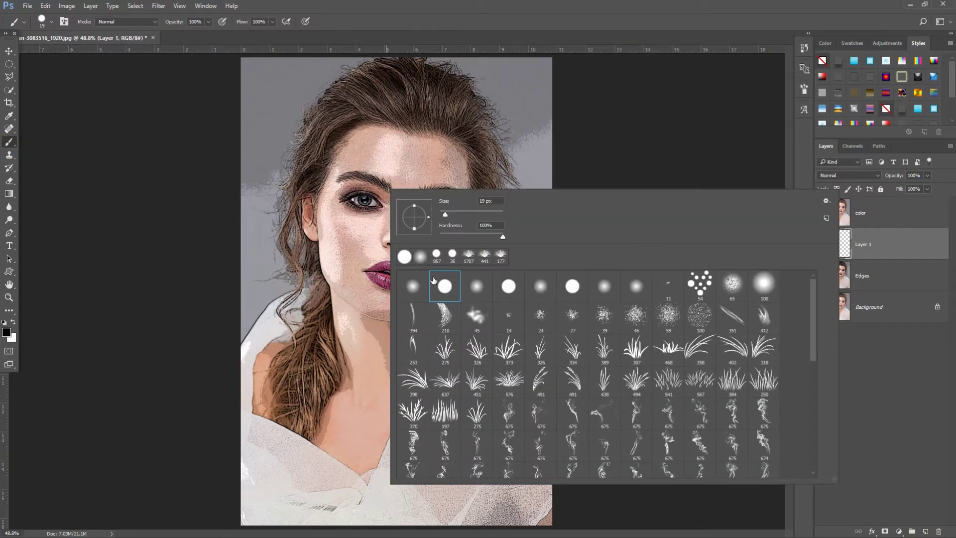
left_click(488, 14)
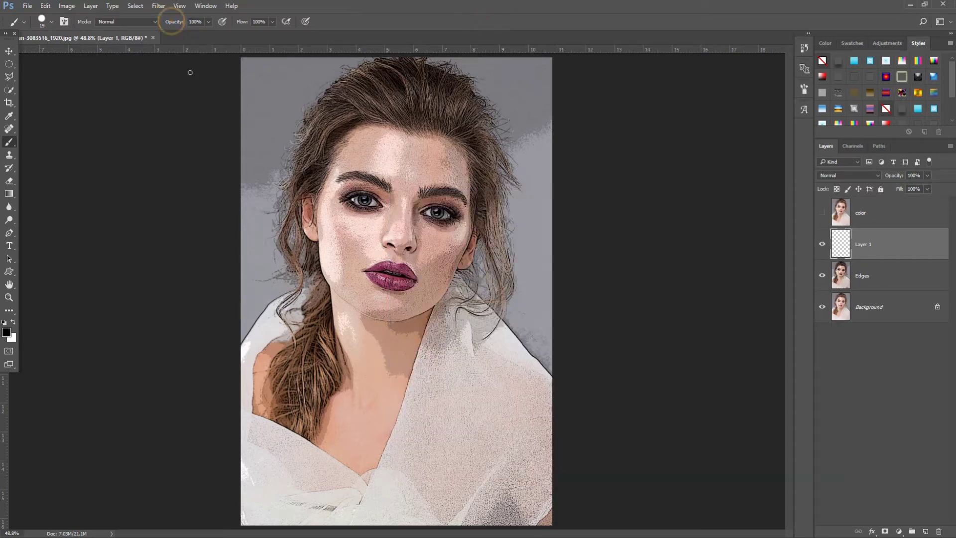
left_click(13, 322)
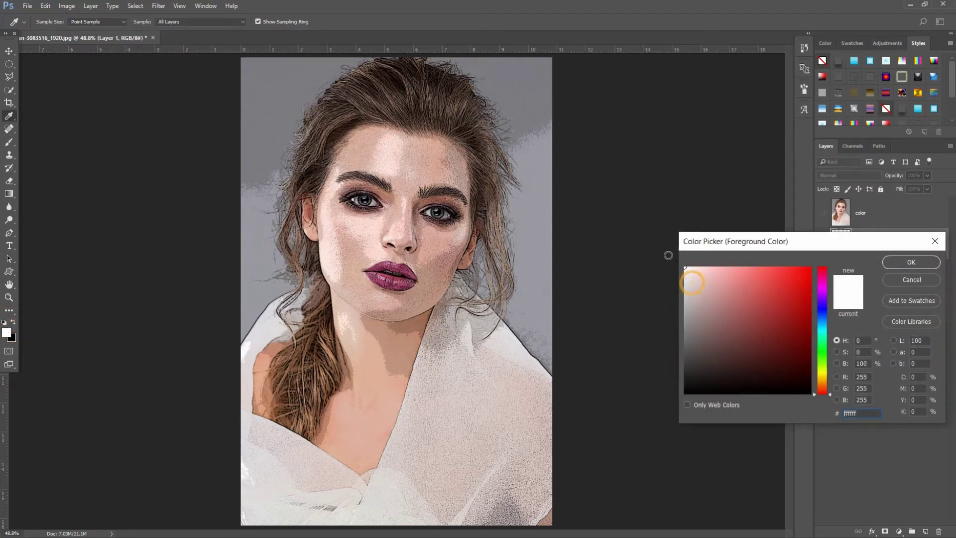
left_click(885, 261)
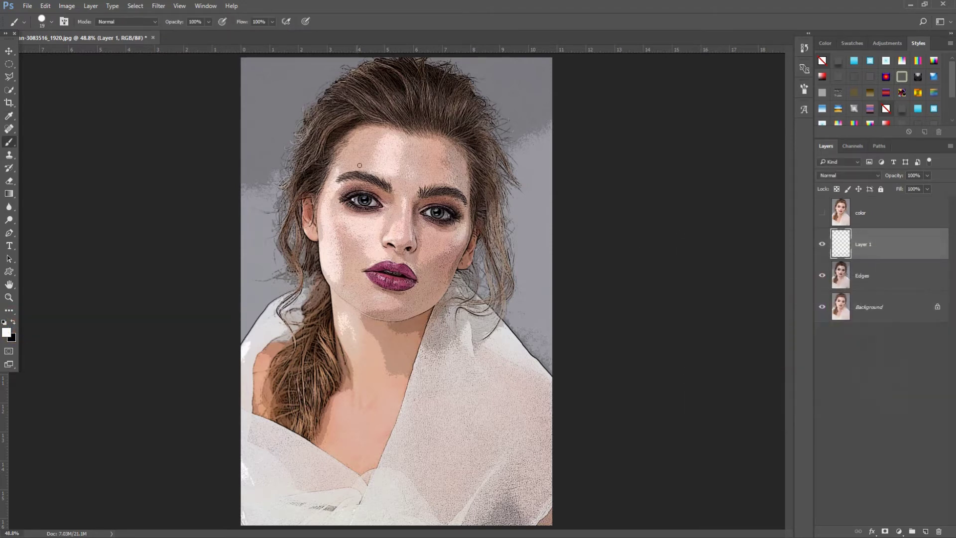
- Size the brush to 26 px and dab white highlights on both pupils
scroll(359, 166, "up", 2)
scroll(379, 198, "up", 1)
scroll(368, 194, "up", 2)
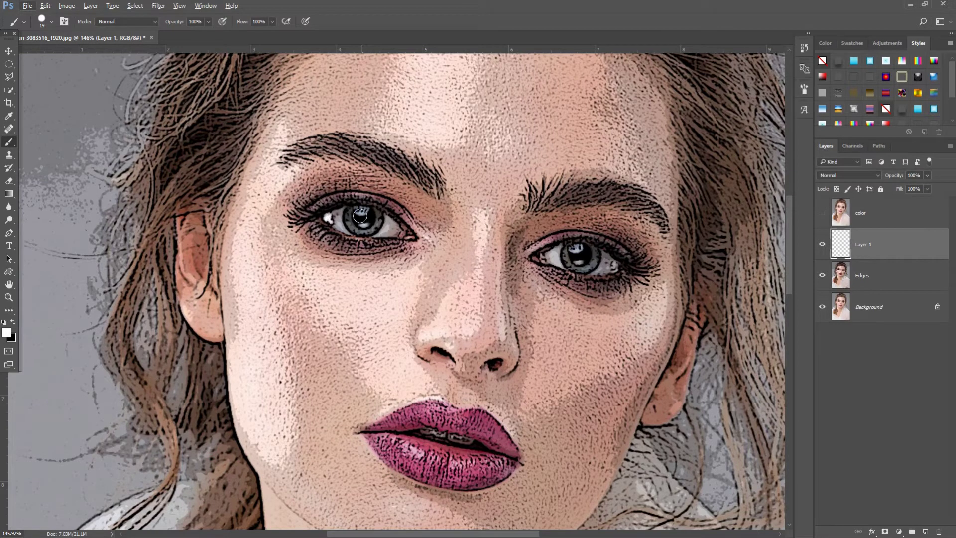
left_click_drag(360, 216, 360, 216)
left_click(362, 218)
left_click(579, 255)
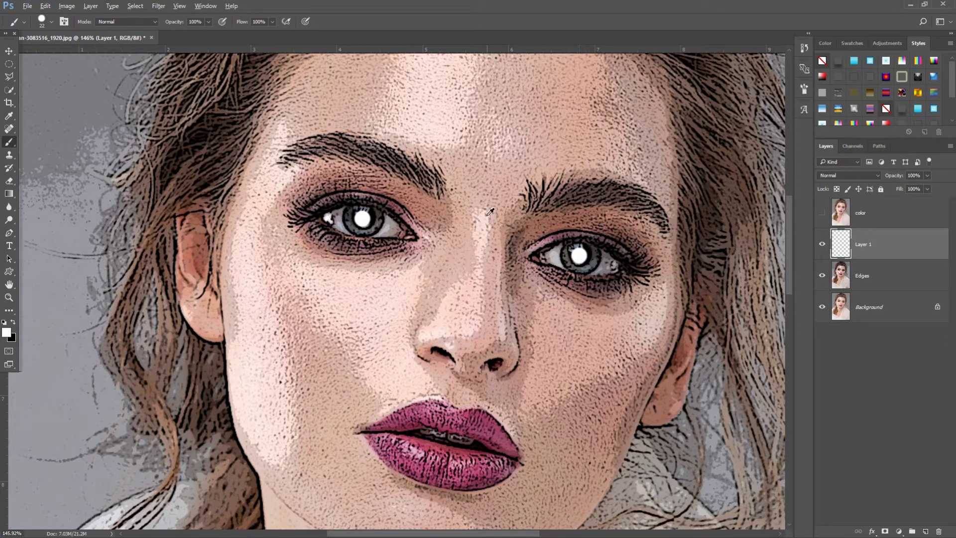
scroll(490, 212, "down", 2)
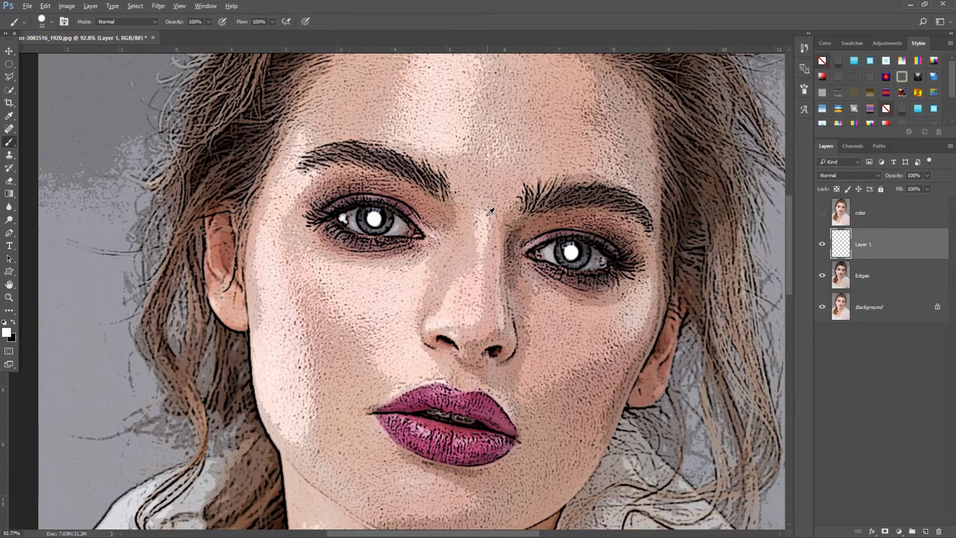
scroll(490, 212, "down", 2)
scroll(490, 212, "down", 1)
scroll(490, 211, "down", 3)
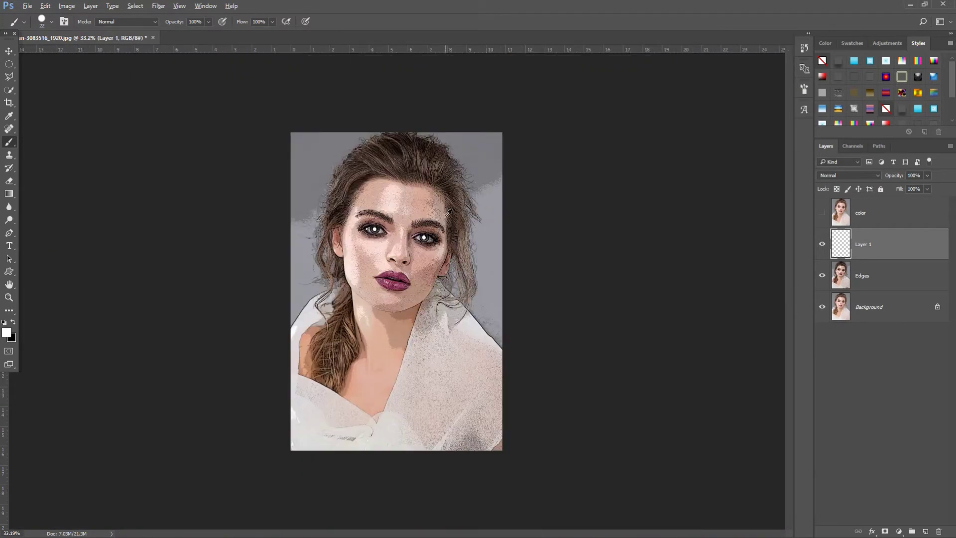
scroll(489, 211, "up", 1)
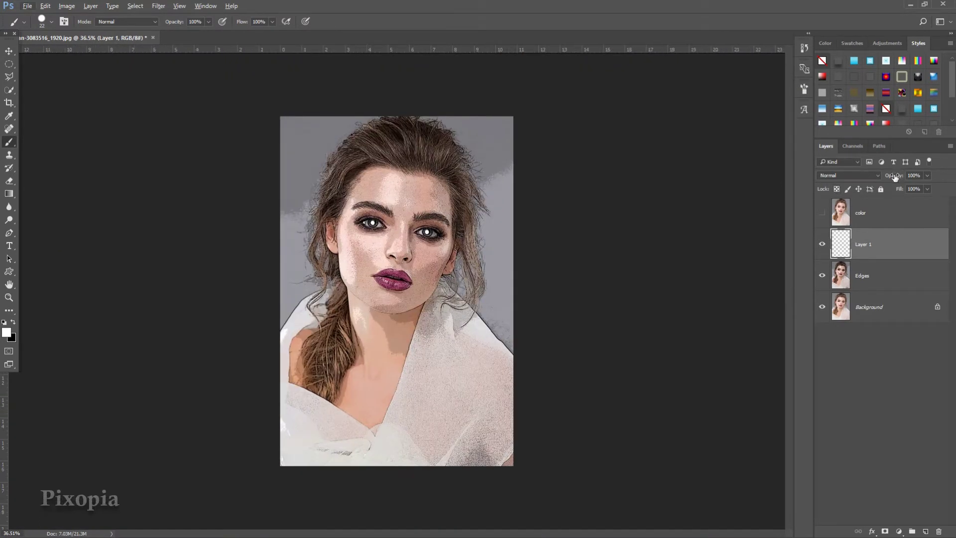
- Lower Layer 1's opacity and merge it down into Edges
left_click_drag(896, 178, 881, 185)
right_click(896, 251)
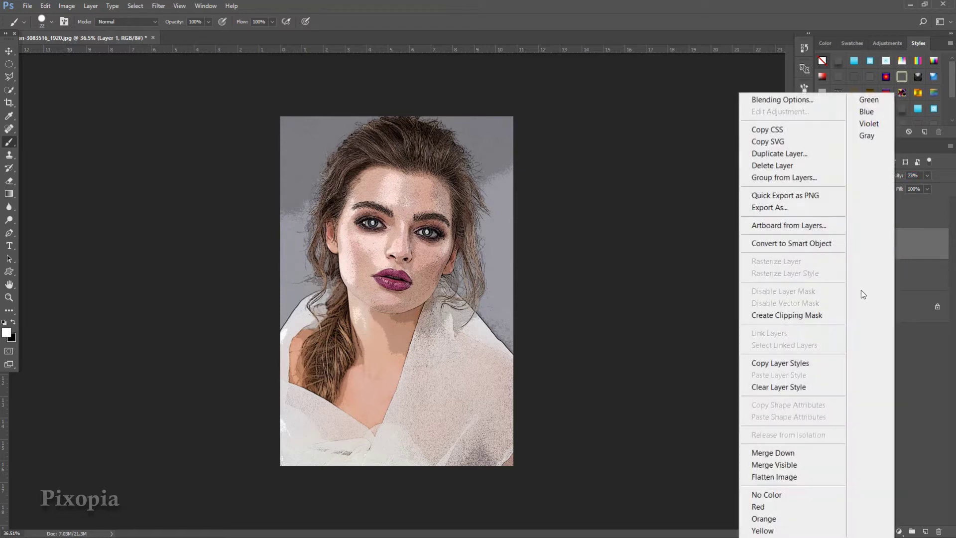
left_click(792, 453)
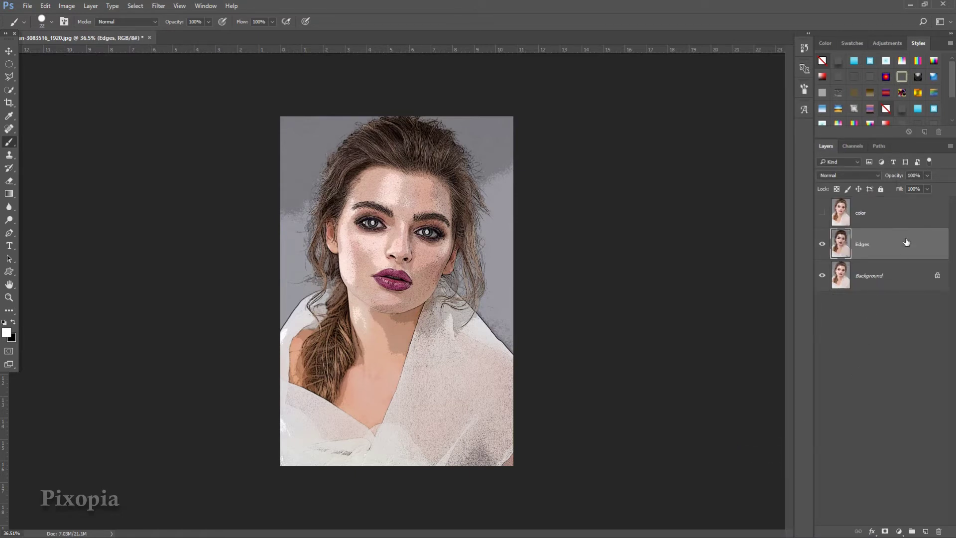
- Add a Vibrance adjustment layer with increased vibrance above Edges
left_click(899, 531)
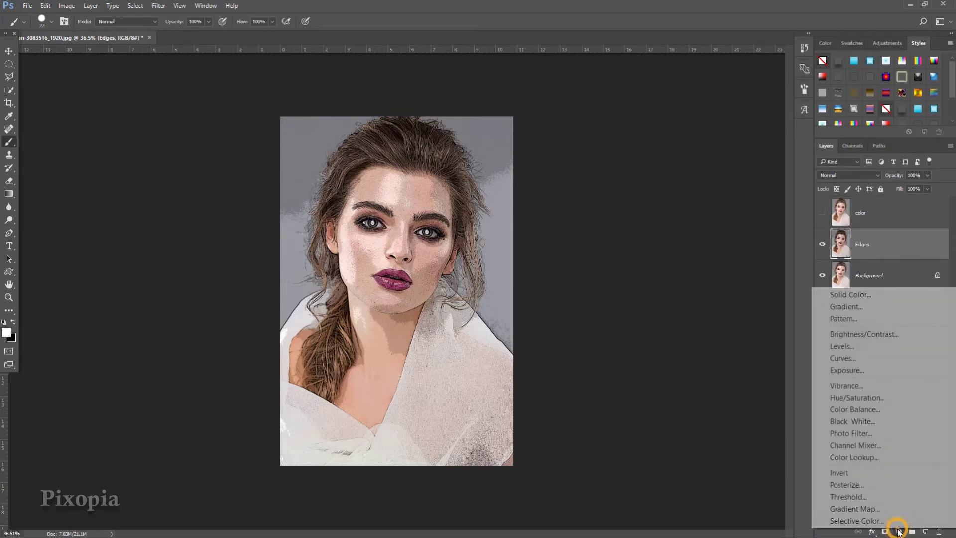
left_click(868, 387)
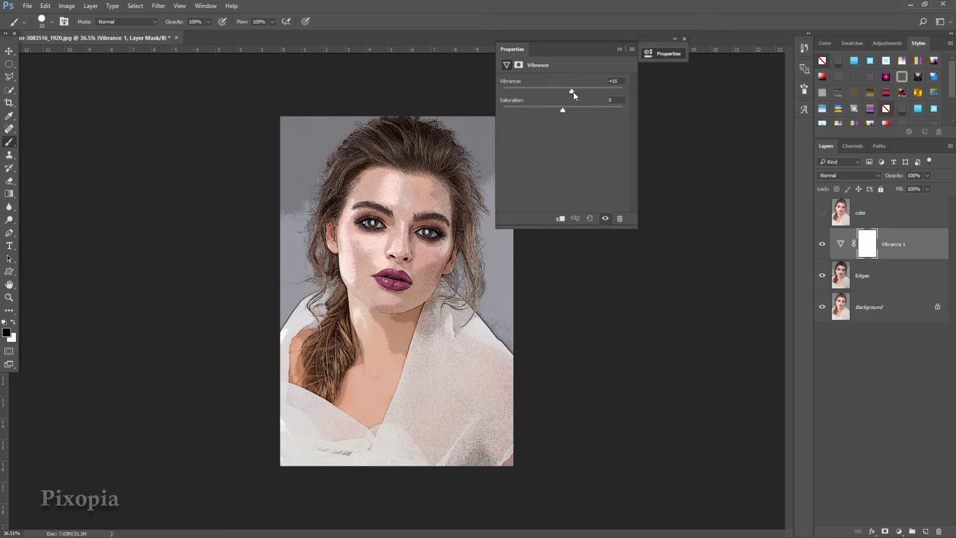
left_click_drag(574, 94, 583, 94)
left_click(619, 49)
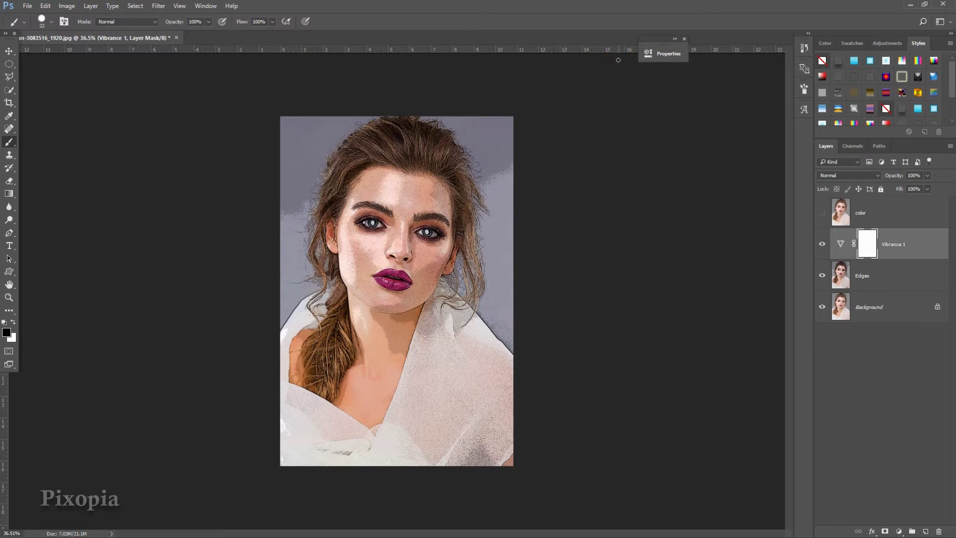
key("x")
left_click(899, 279)
- Give the Edges layer a white 30 px Inside stroke
right_click(886, 276)
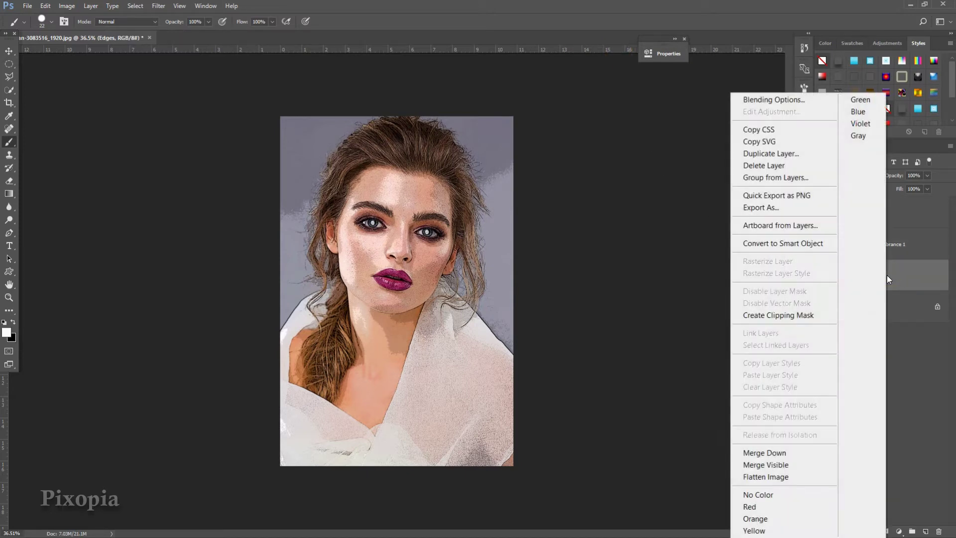
left_click(792, 101)
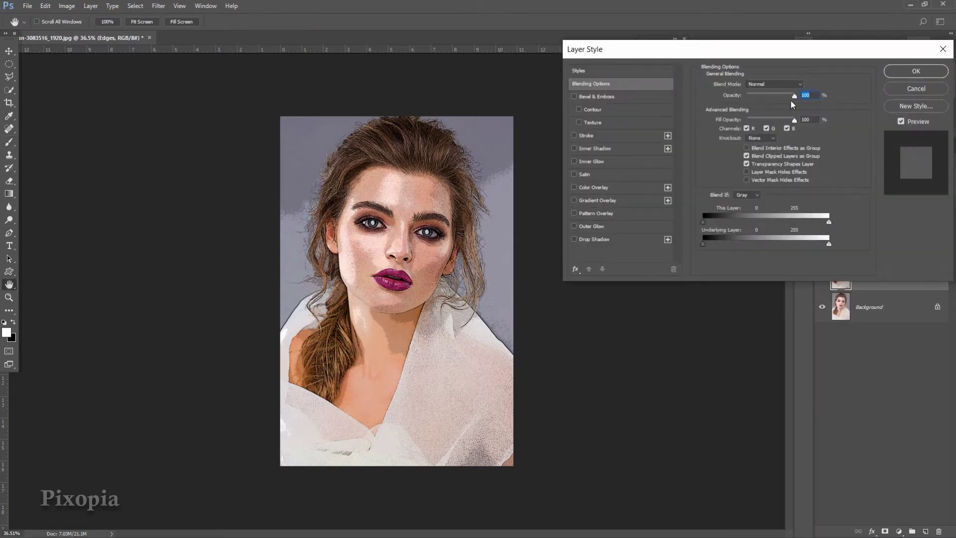
left_click(614, 135)
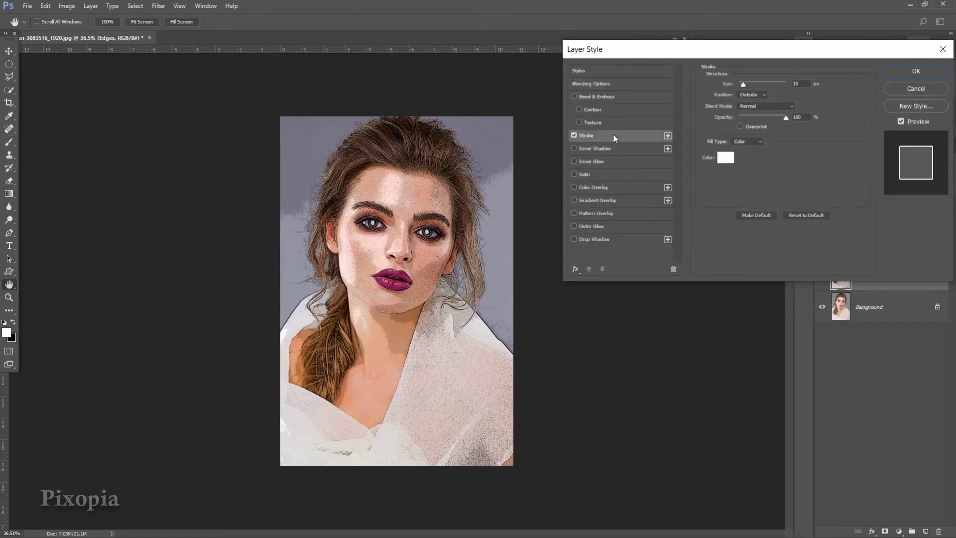
left_click(726, 162)
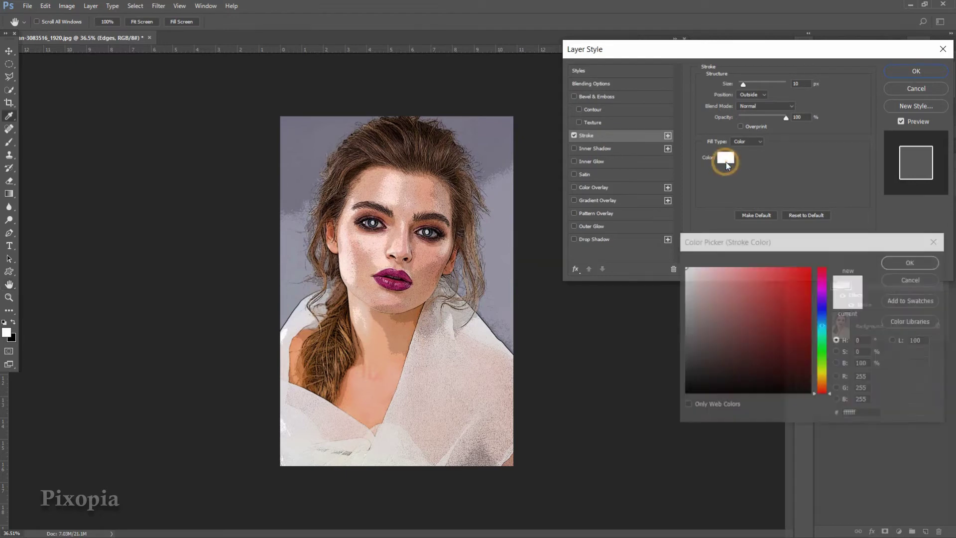
left_click(898, 264)
left_click(754, 94)
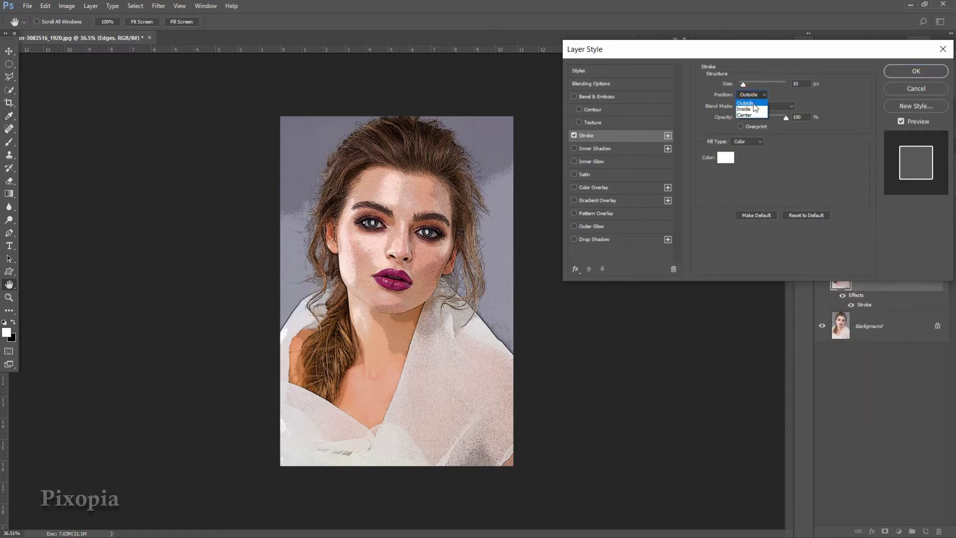
left_click(747, 109)
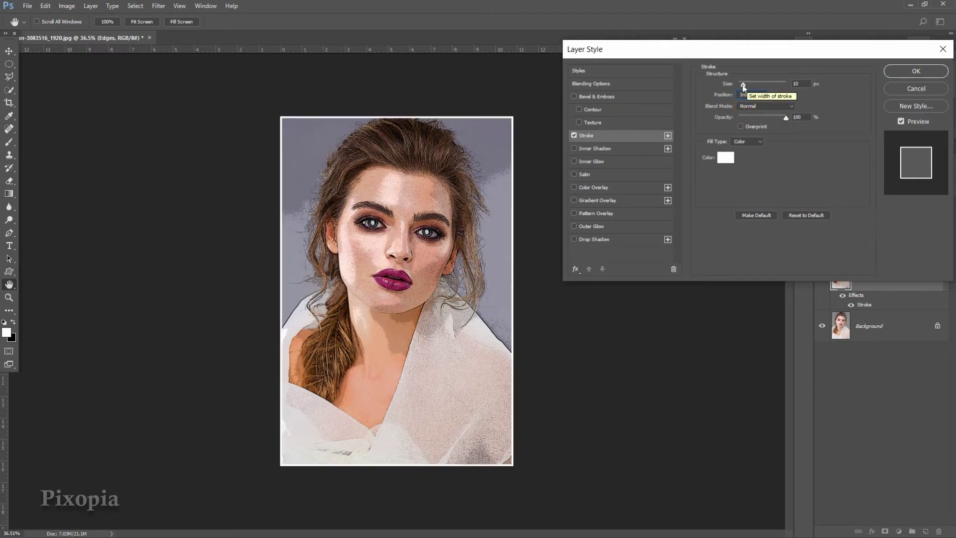
double_click(801, 84)
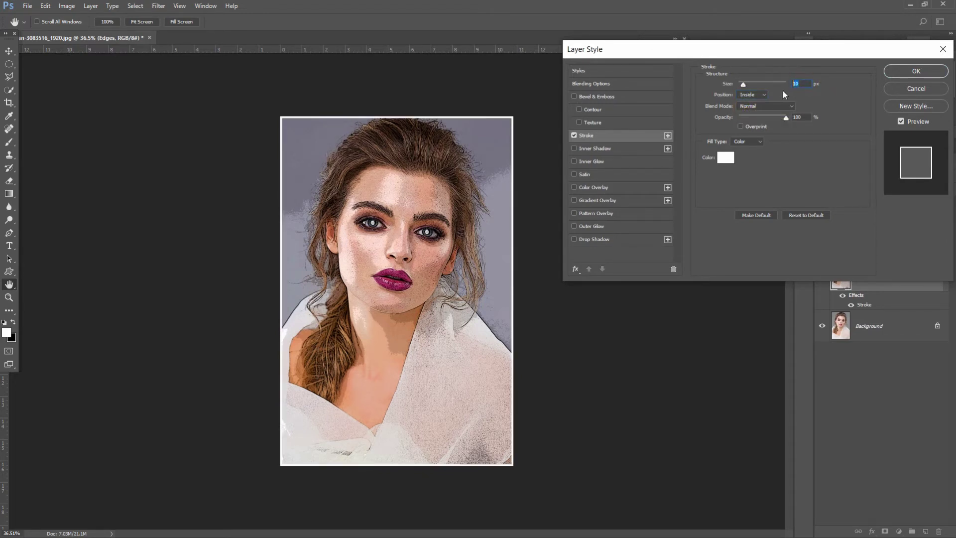
type("3")
type("0")
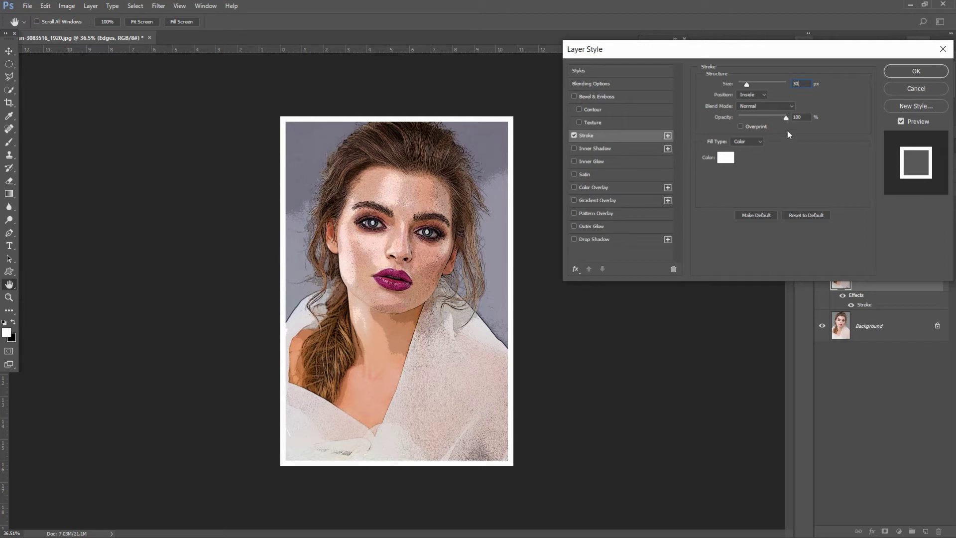
- Add an Inner Glow of size 45 and apply the layer style
left_click(614, 160)
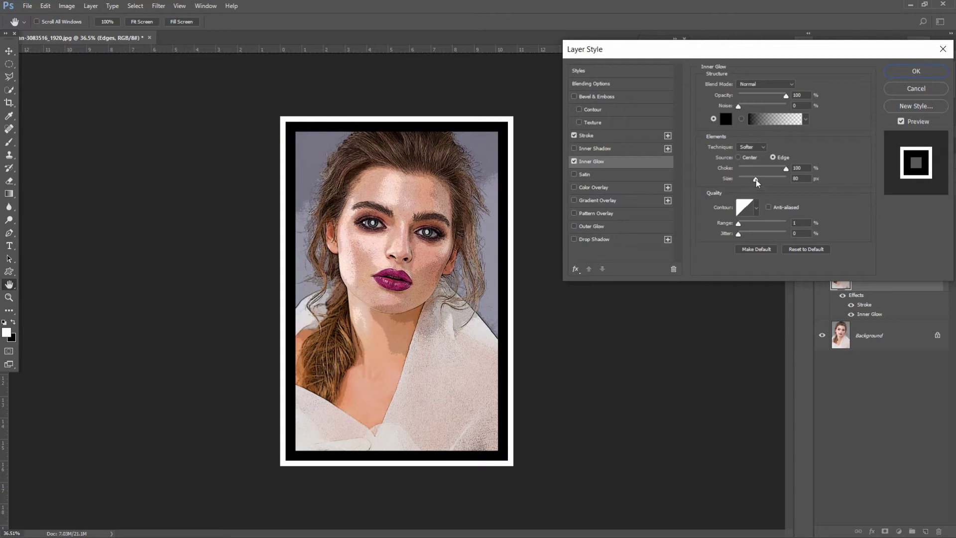
double_click(801, 177)
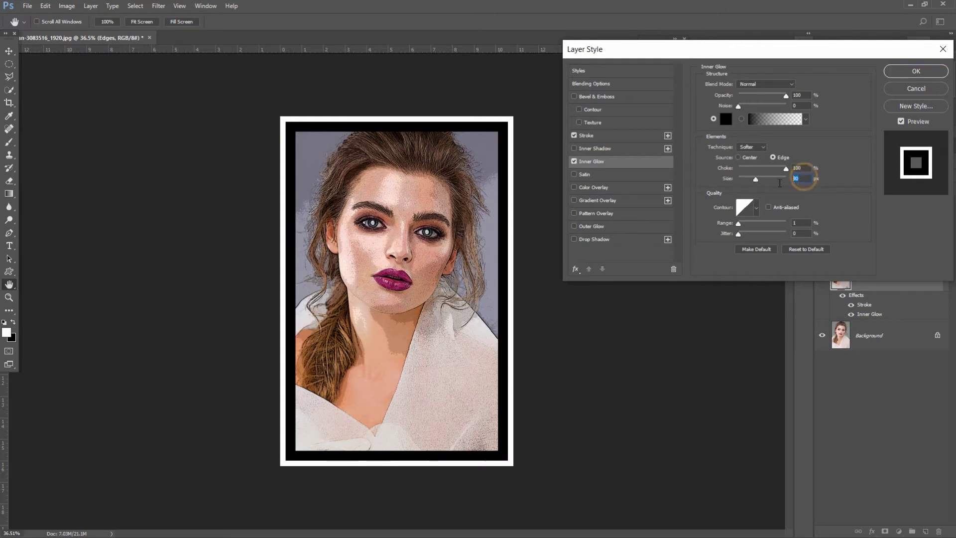
type("4")
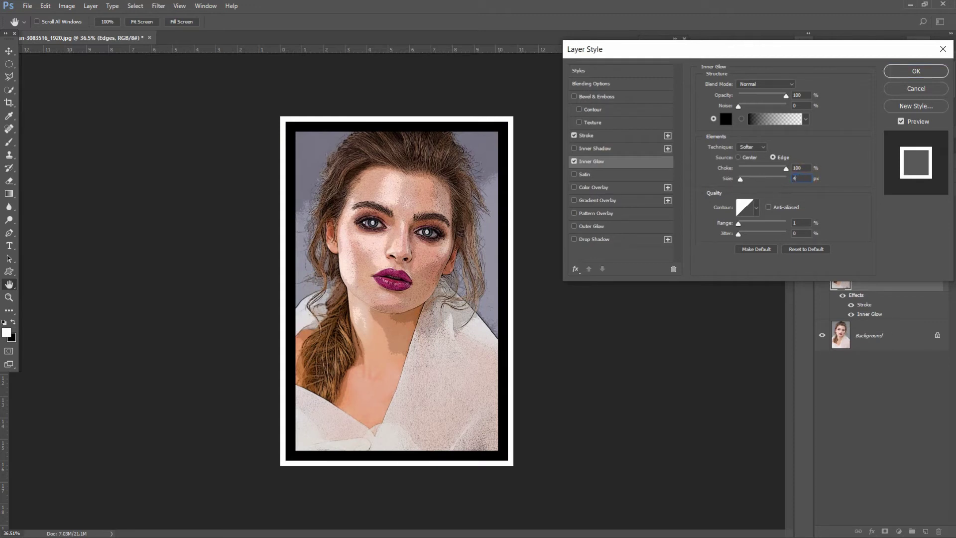
type("5")
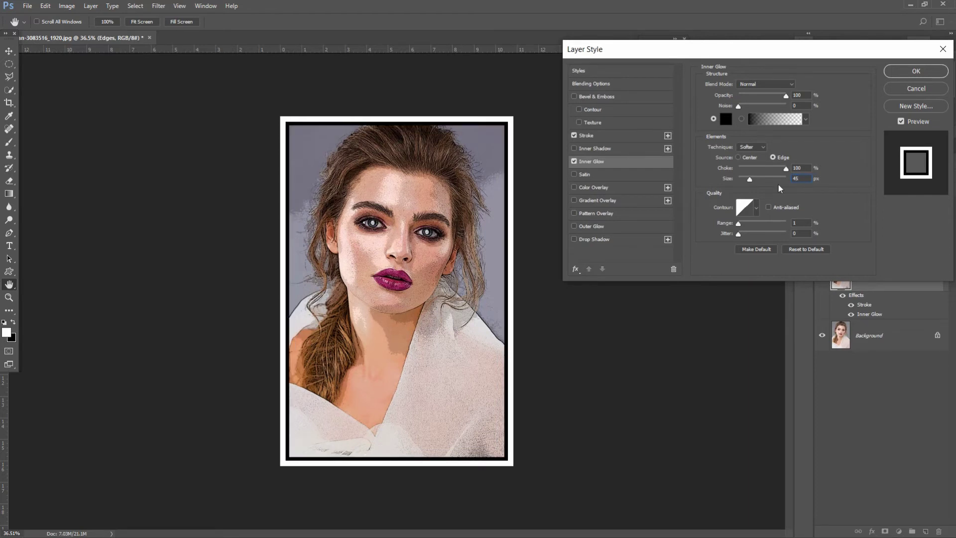
left_click(786, 96)
left_click(900, 73)
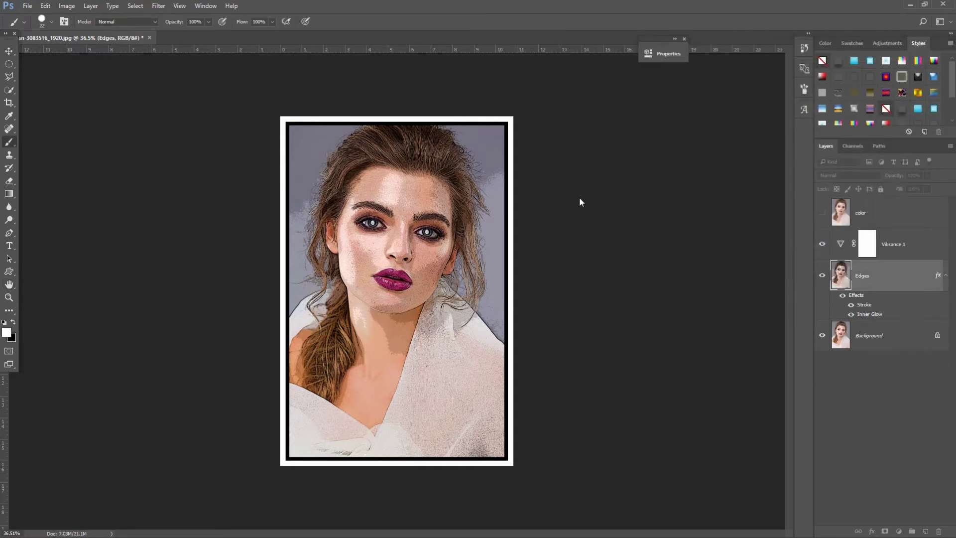
- Select the color layer and make it visible
scroll(453, 217, "up", 1)
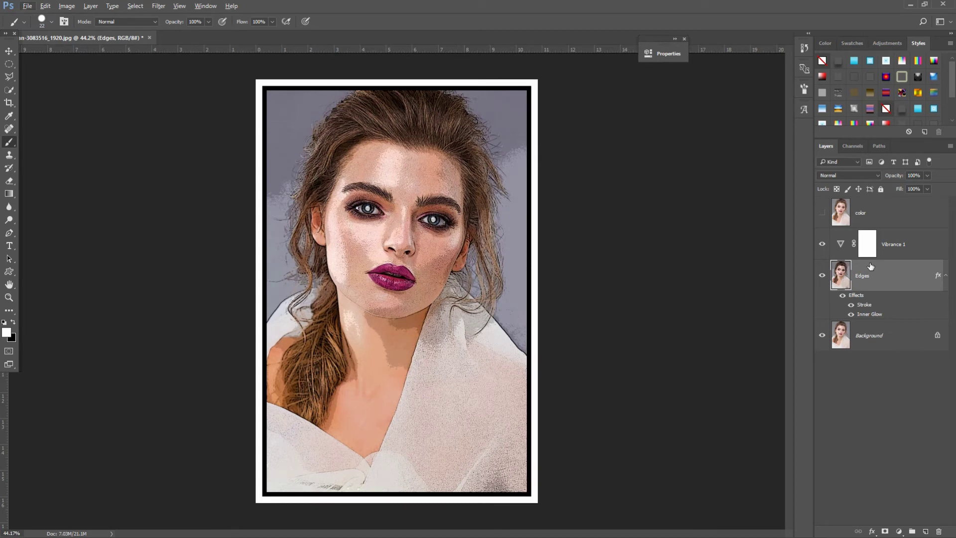
left_click(905, 231)
left_click(880, 204)
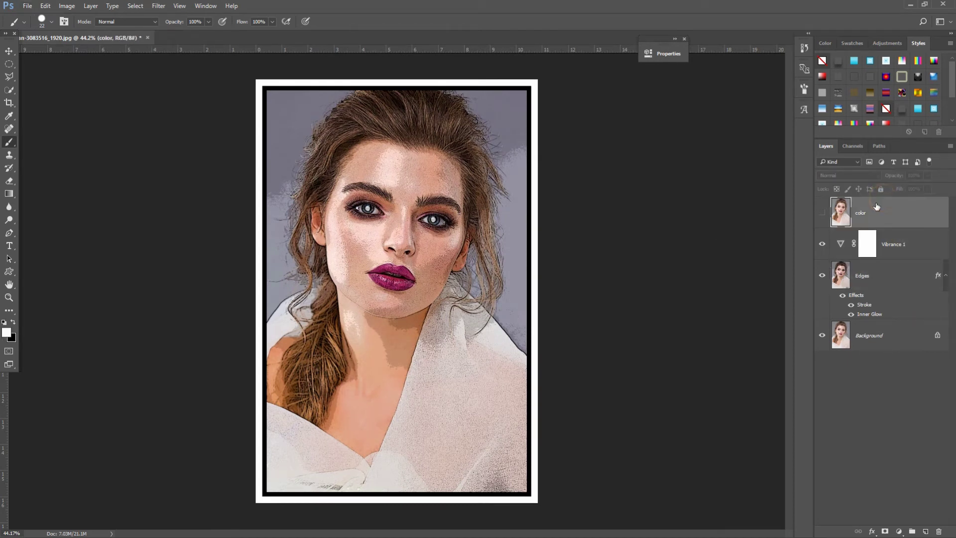
left_click(823, 213)
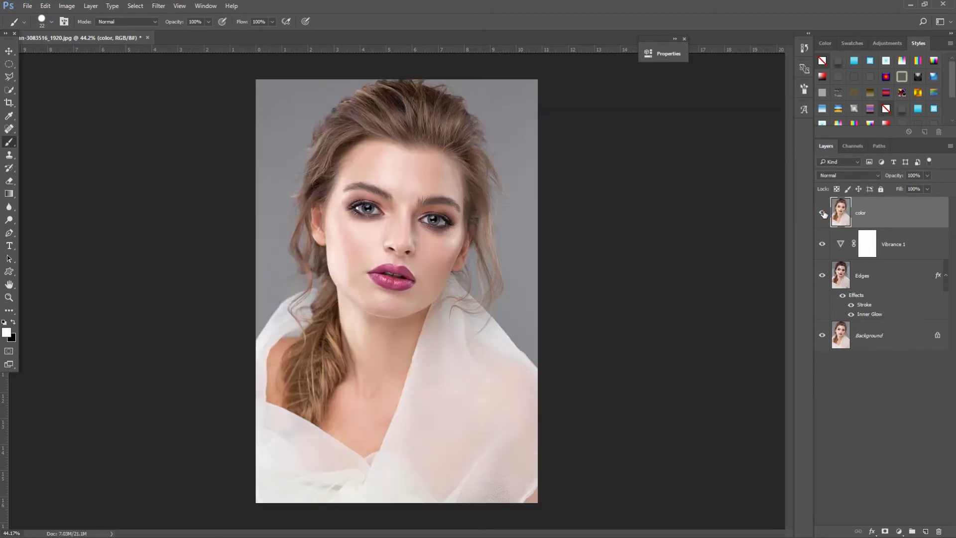
- Apply Color Halftone with a maximum radius of 8
left_click(158, 6)
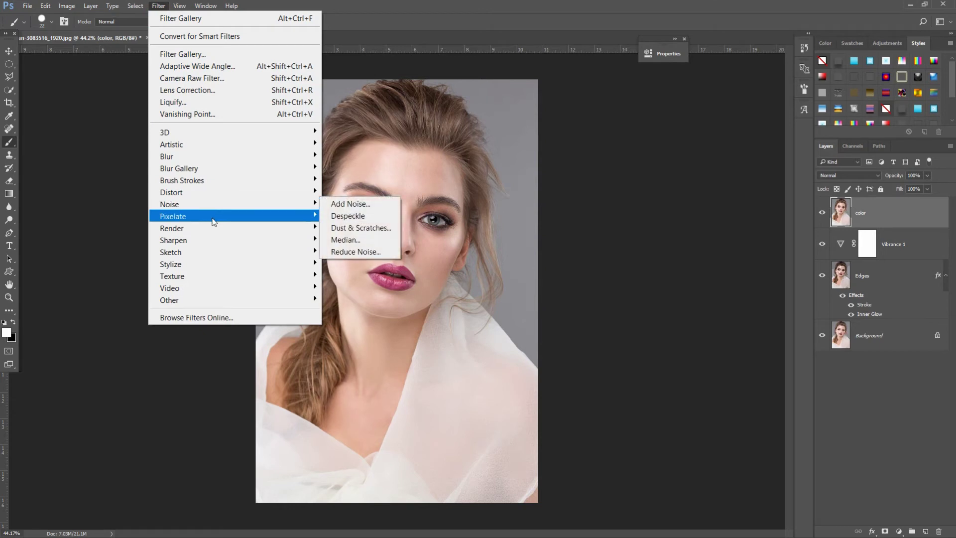
mouse_move(172, 216)
left_click(352, 217)
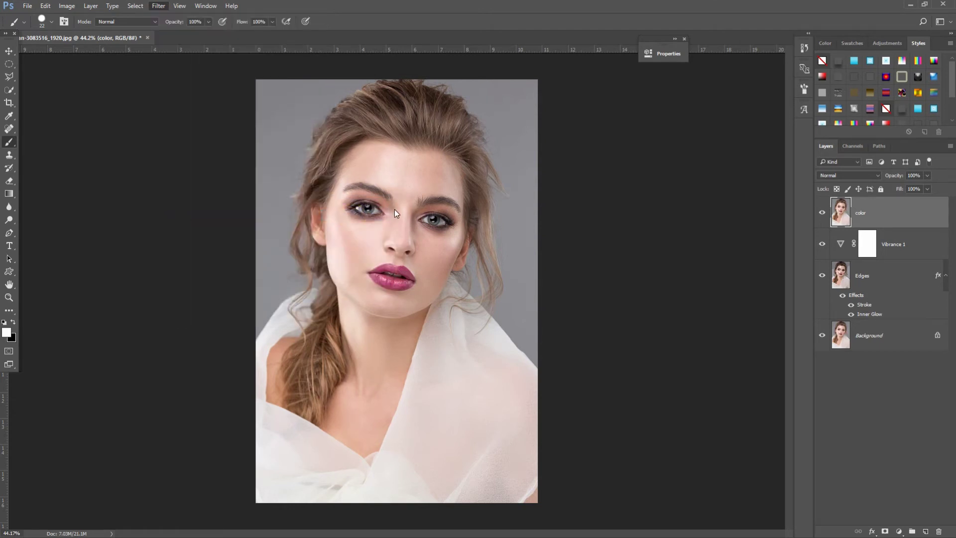
left_click_drag(687, 132, 718, 126)
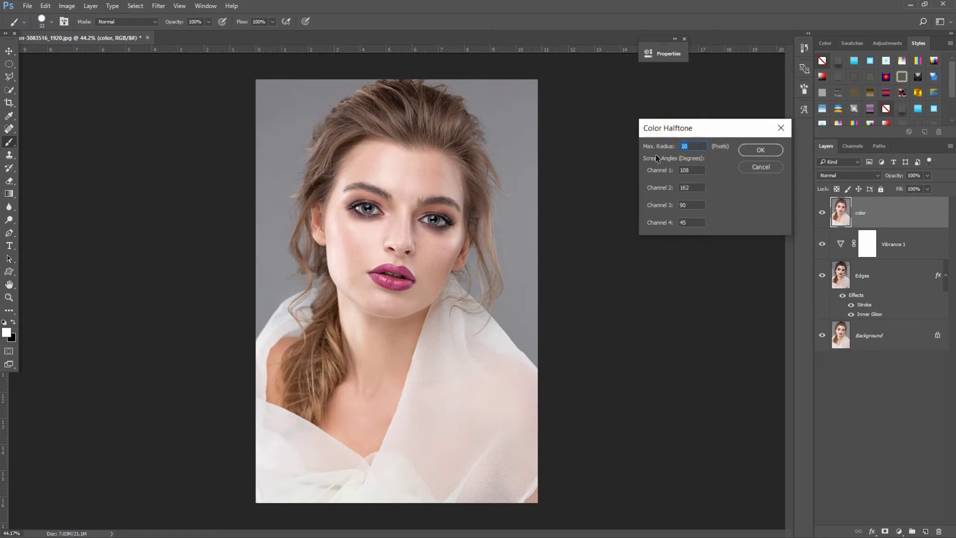
type("8")
left_click(695, 144)
left_click(691, 171)
left_click(695, 189)
left_click(694, 203)
left_click(691, 221)
left_click(748, 150)
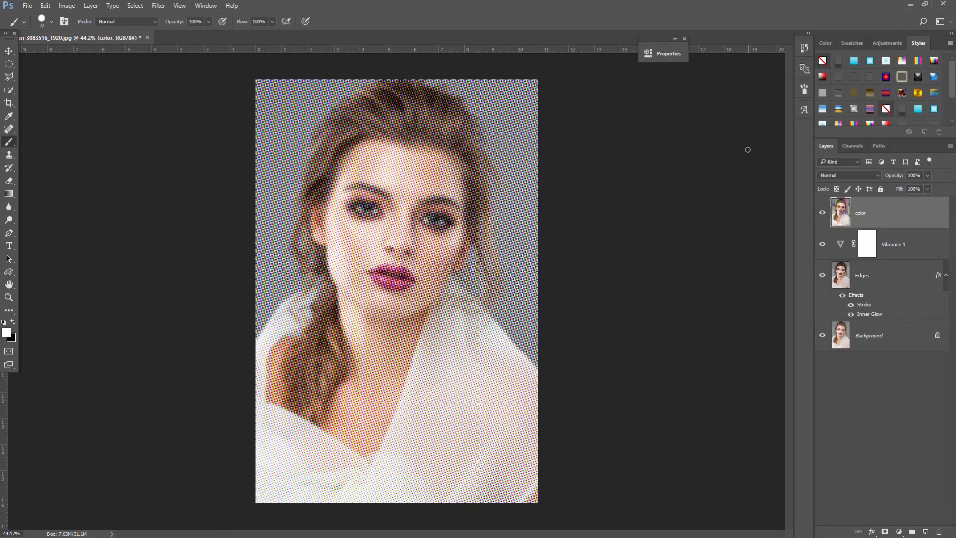
- Change the color layer's blend mode to Soft Light
left_click(855, 176)
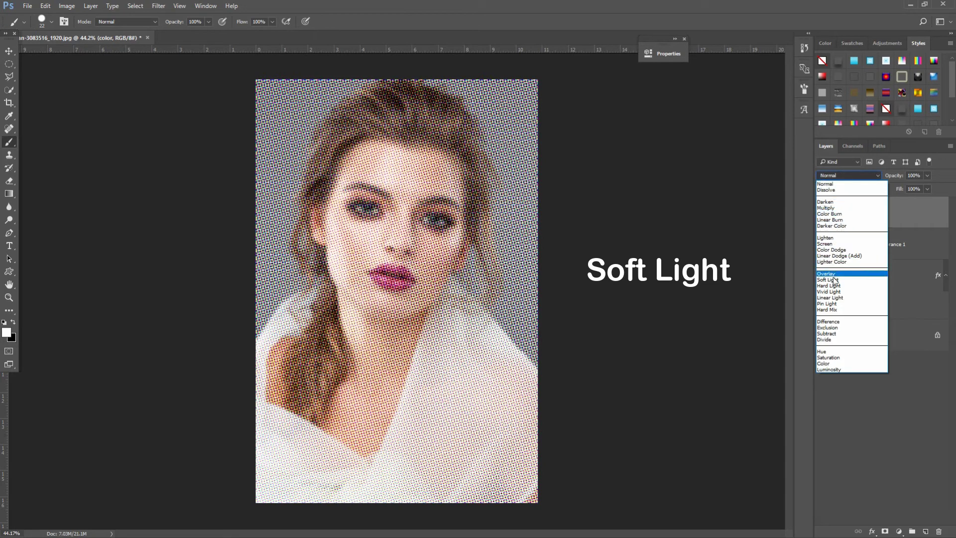
left_click(827, 280)
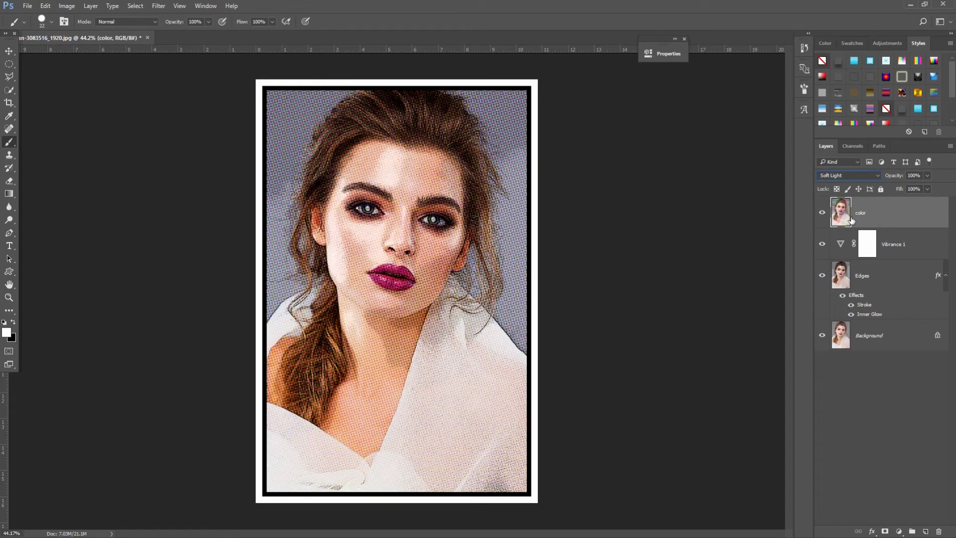
- On a new layer, draw a speech-bubble custom shape in Pixels mode over the chin
key("v")
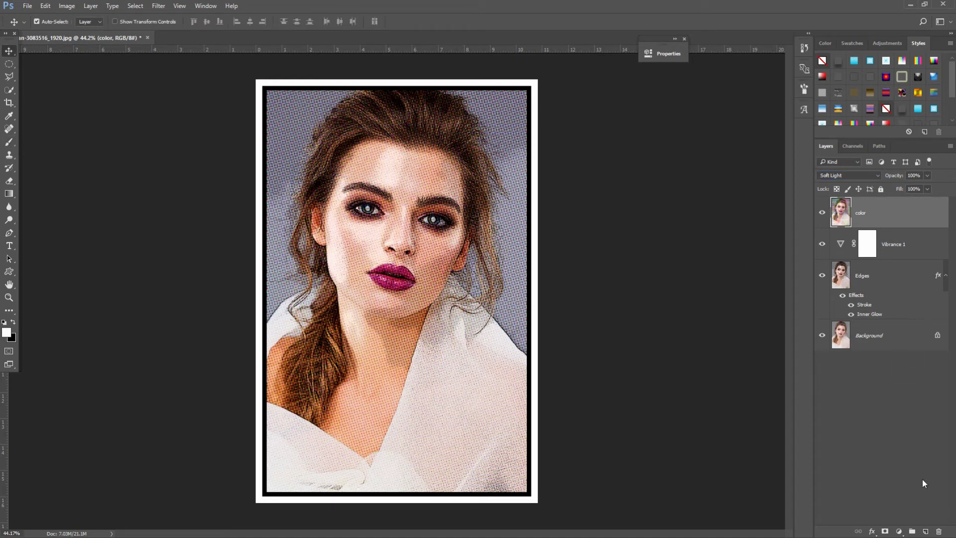
left_click(925, 531)
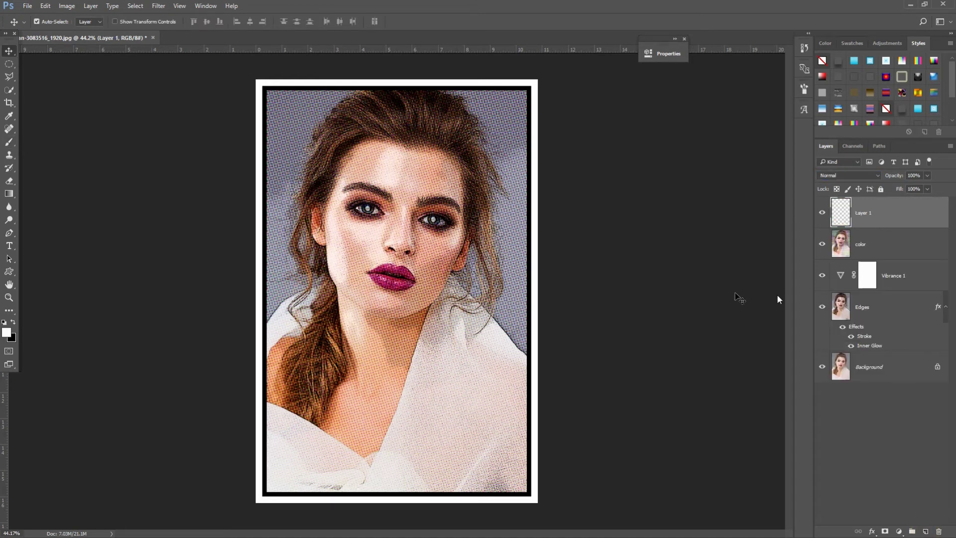
left_click(10, 272)
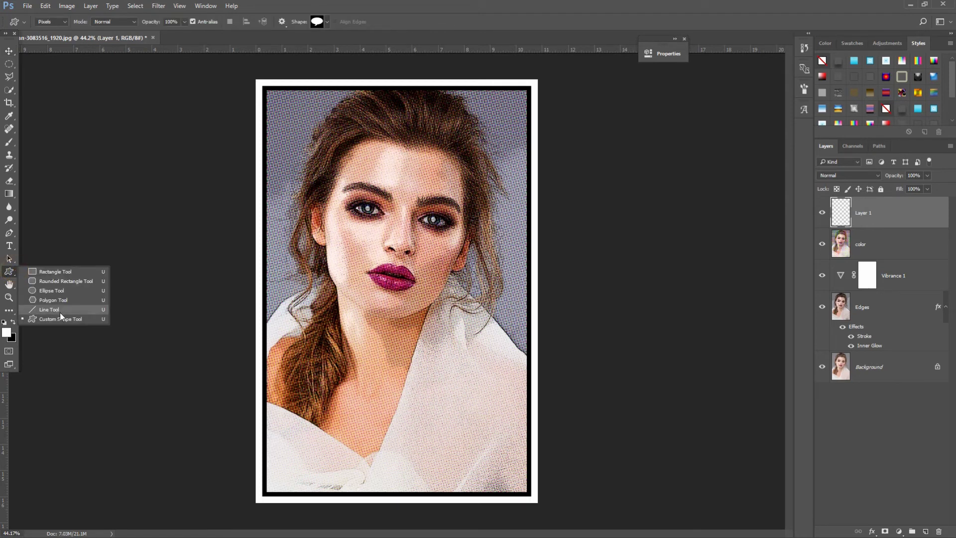
left_click(59, 318)
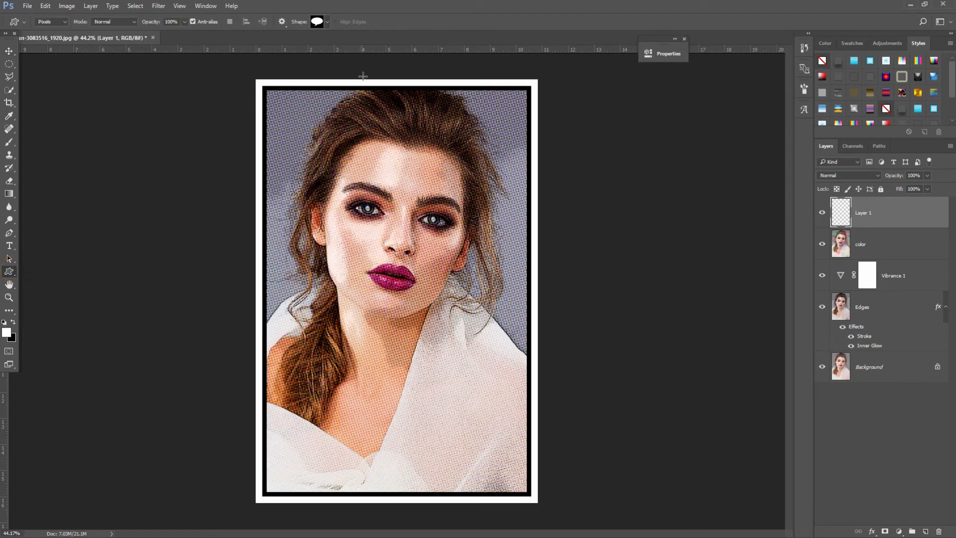
left_click(326, 23)
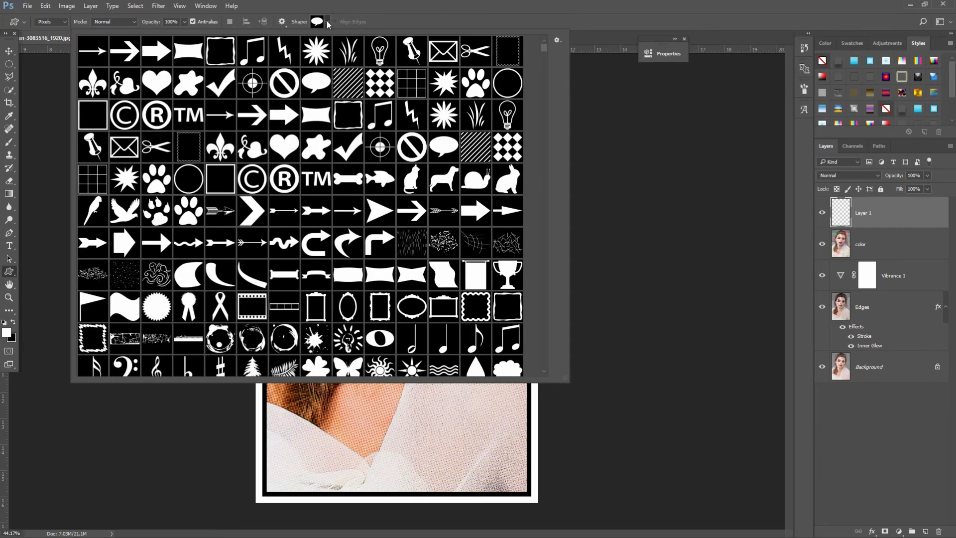
left_click(456, 16)
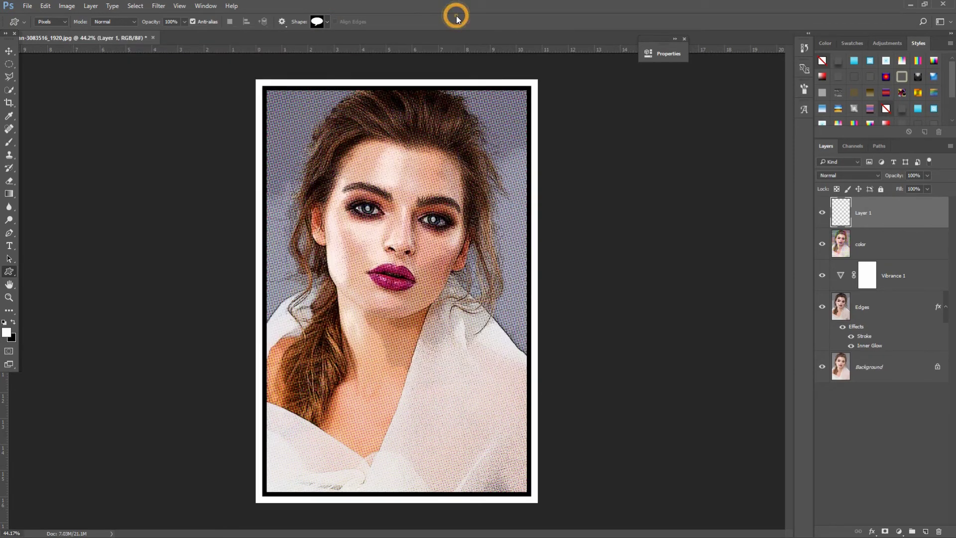
left_click(56, 22)
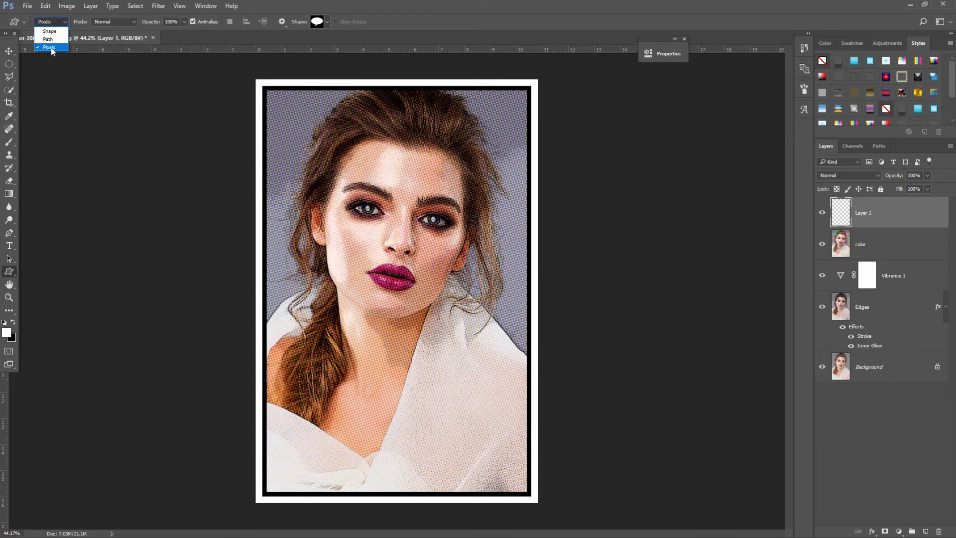
left_click(51, 47)
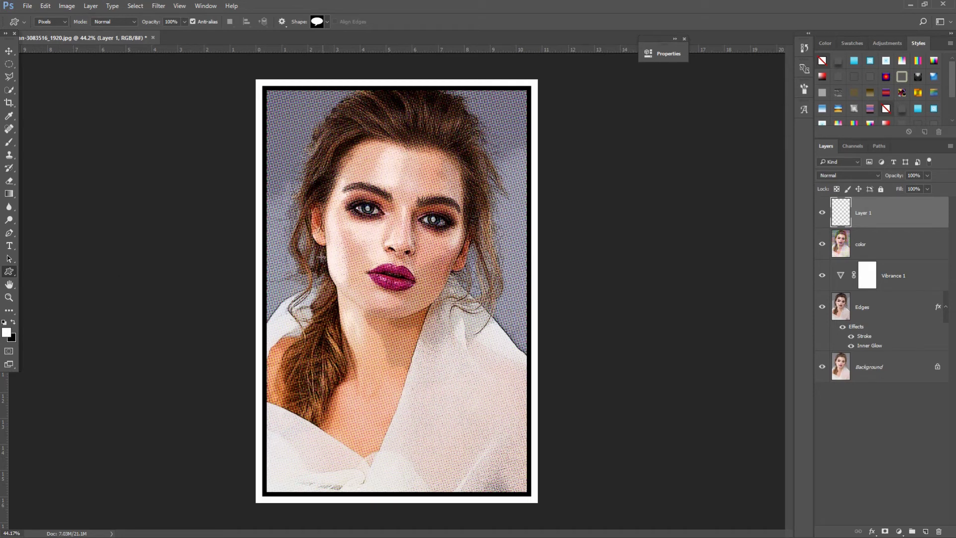
left_click_drag(327, 266, 533, 341)
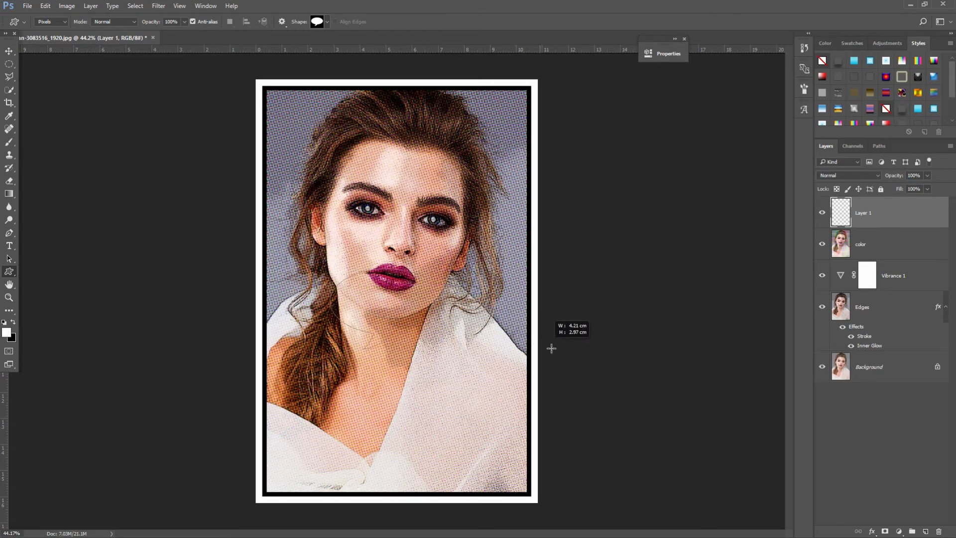
left_click_drag(533, 341, 552, 342)
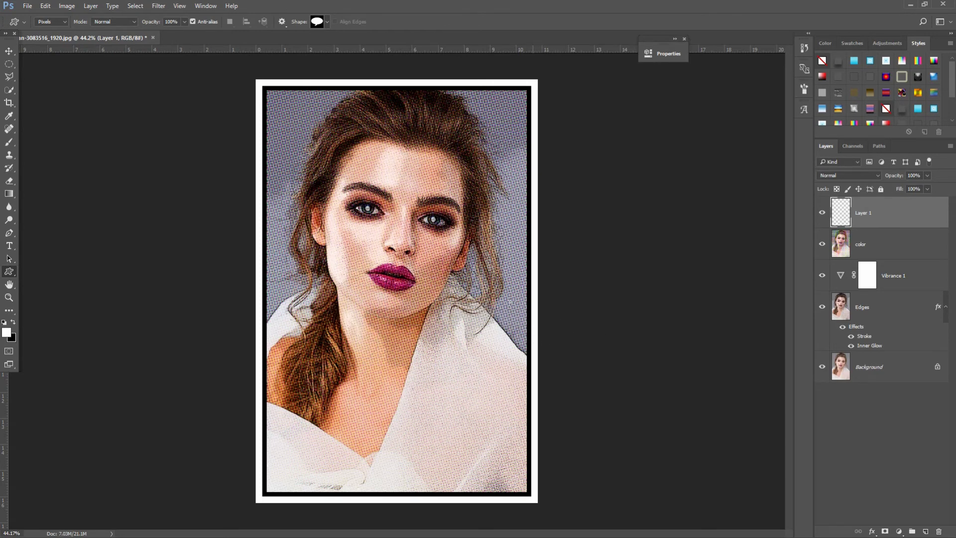
- Flip the bubble vertically and horizontally and move it down-left below the lips
left_click(9, 51)
key("ctrl+t")
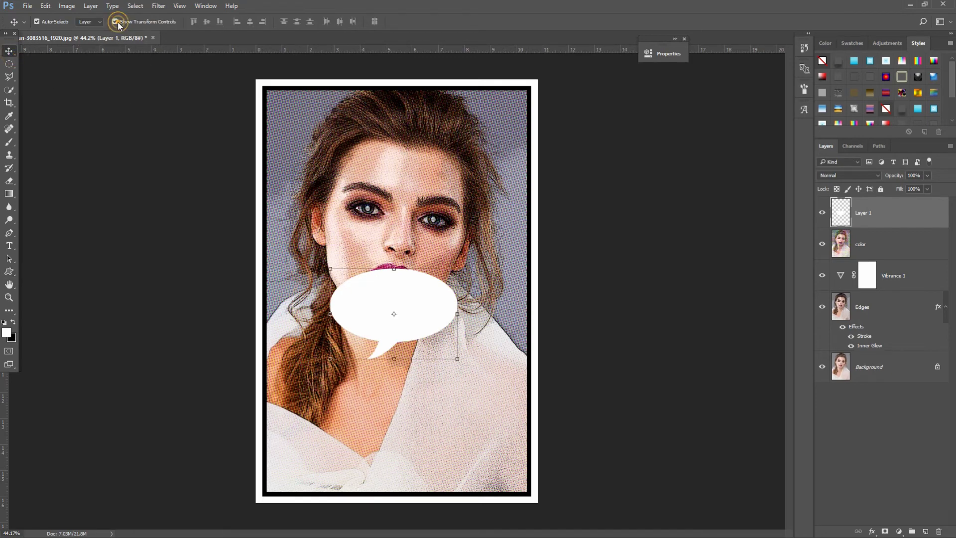
right_click(450, 313)
left_click(496, 484)
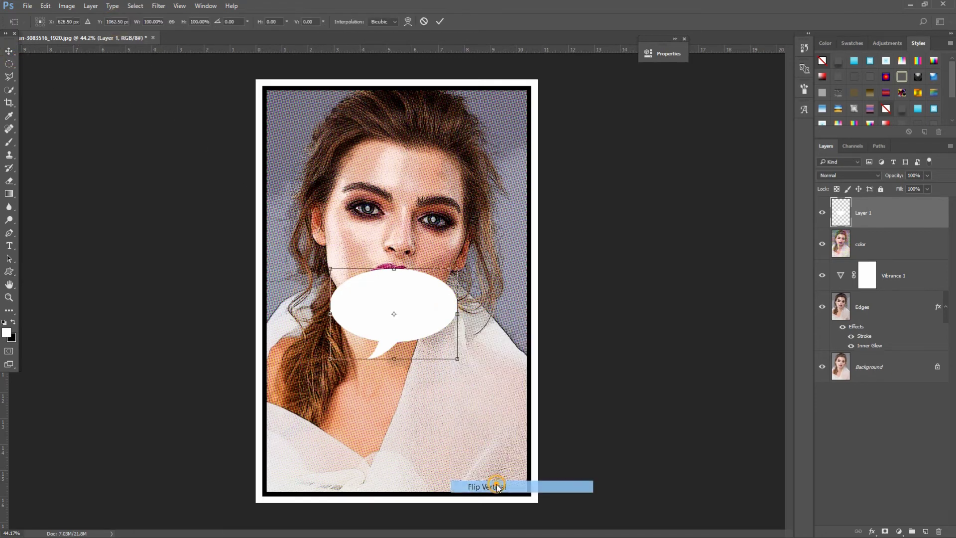
right_click(473, 326)
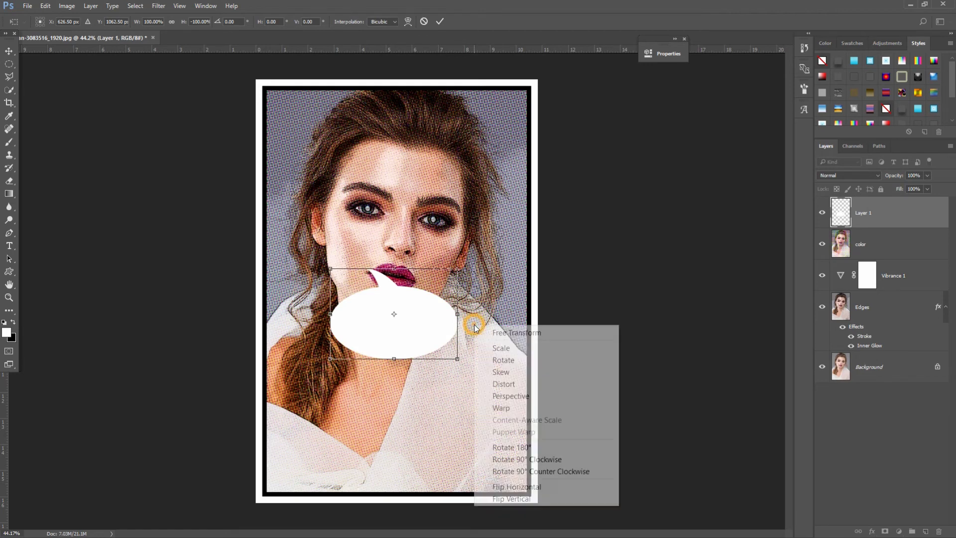
left_click(517, 487)
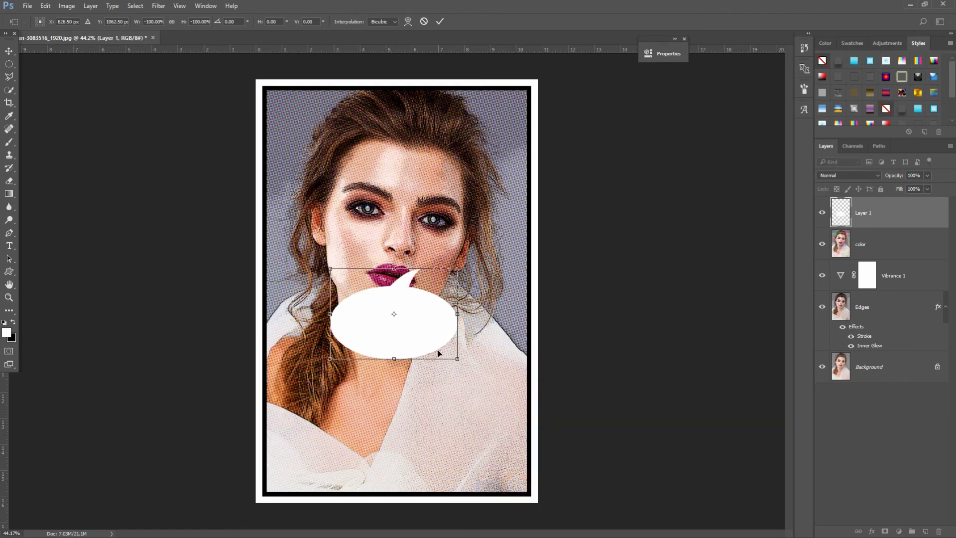
left_click_drag(433, 328, 390, 351)
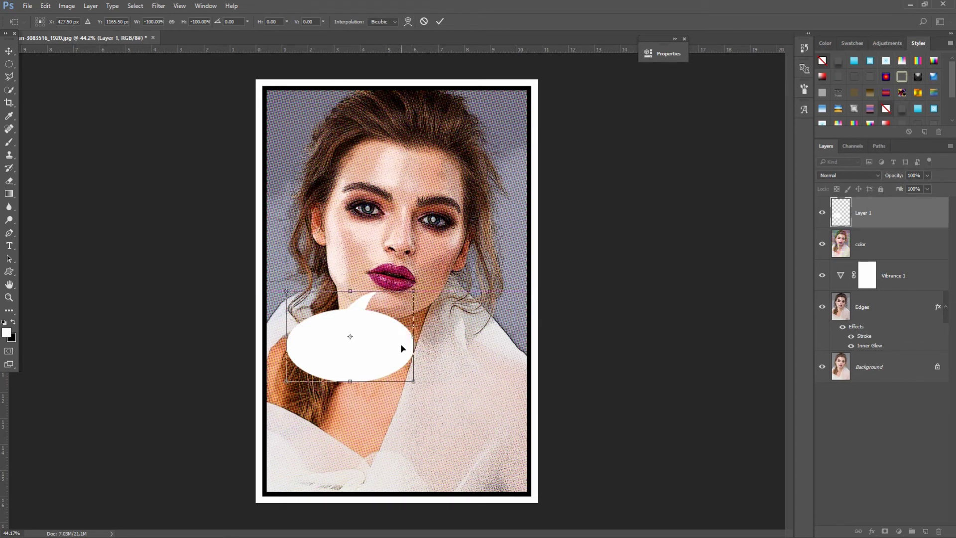
left_click(440, 21)
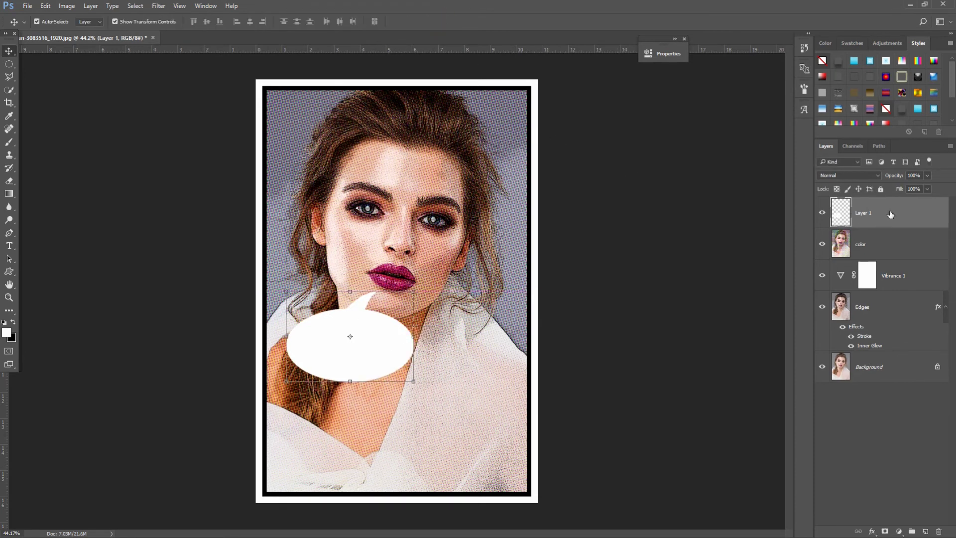
- Give Layer 1's bubble a black 10 px Inside stroke
right_click(908, 207)
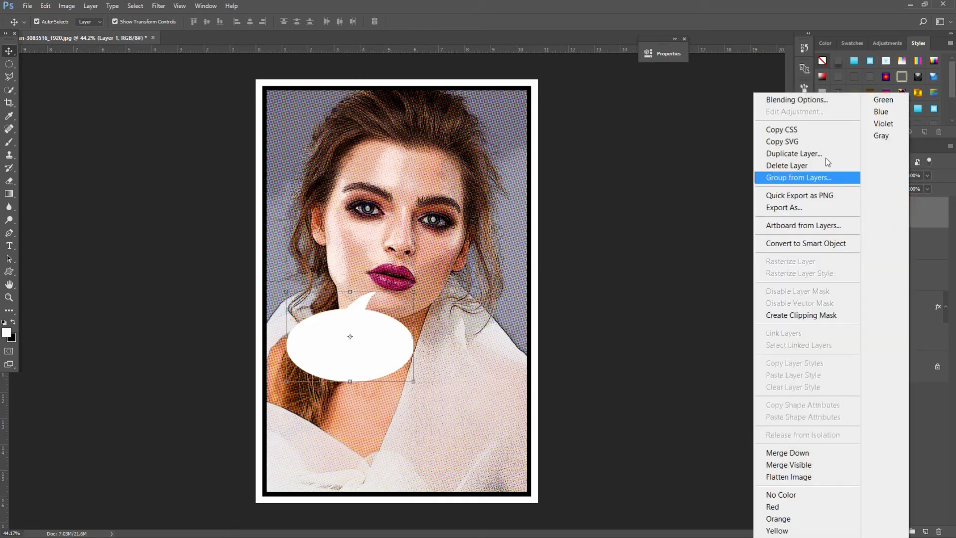
left_click(805, 100)
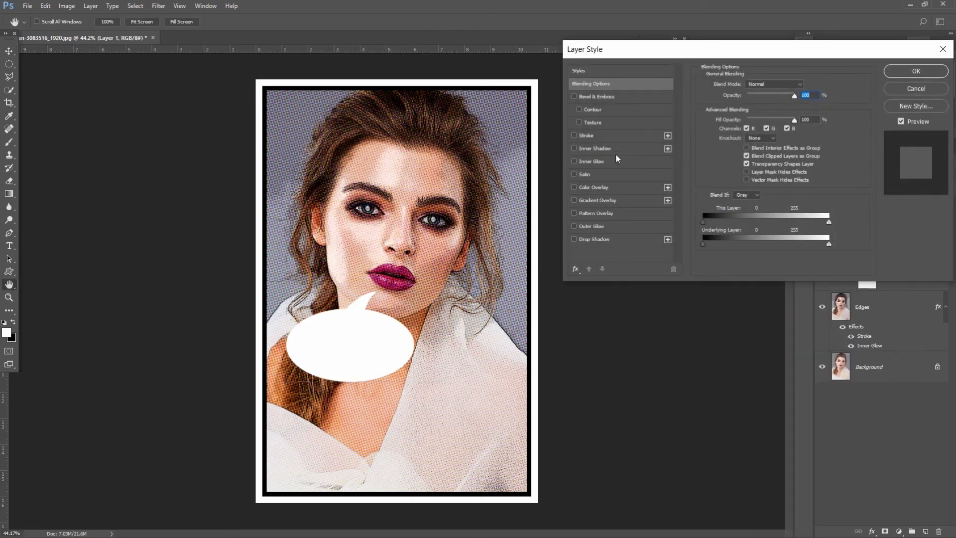
left_click(604, 135)
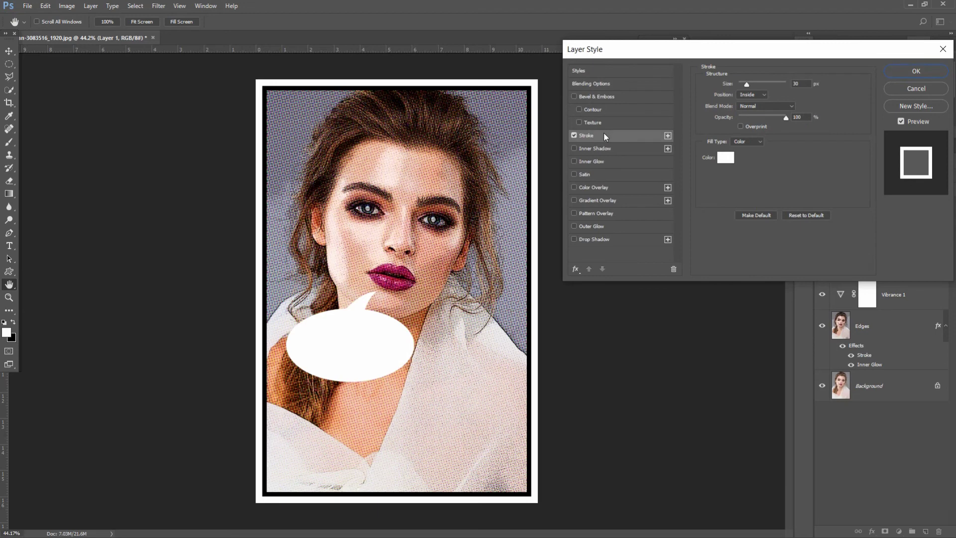
left_click(725, 157)
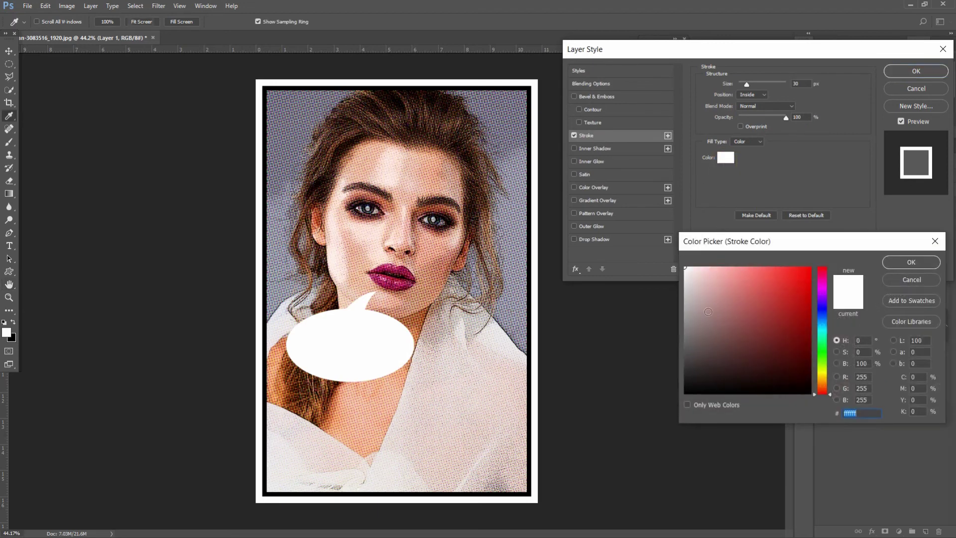
left_click_drag(704, 348, 667, 411)
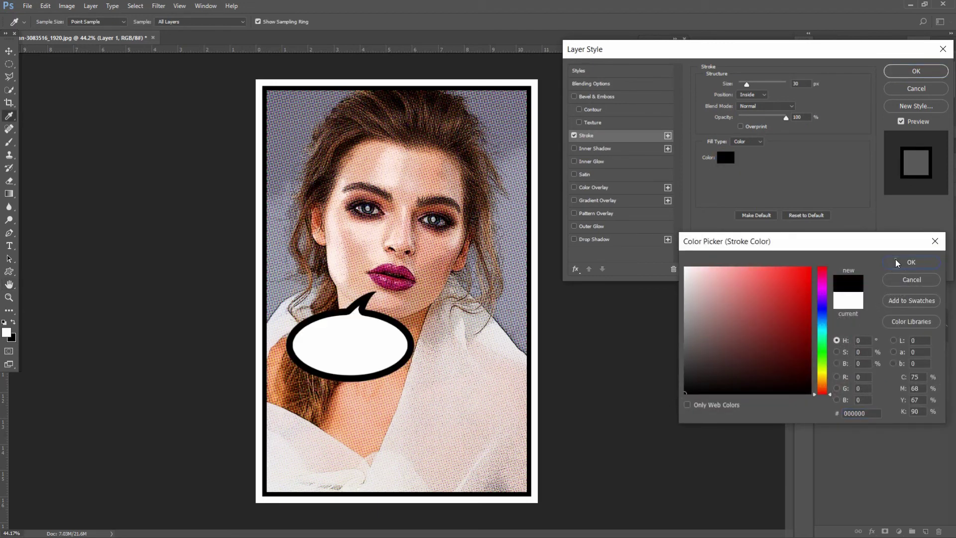
left_click(911, 262)
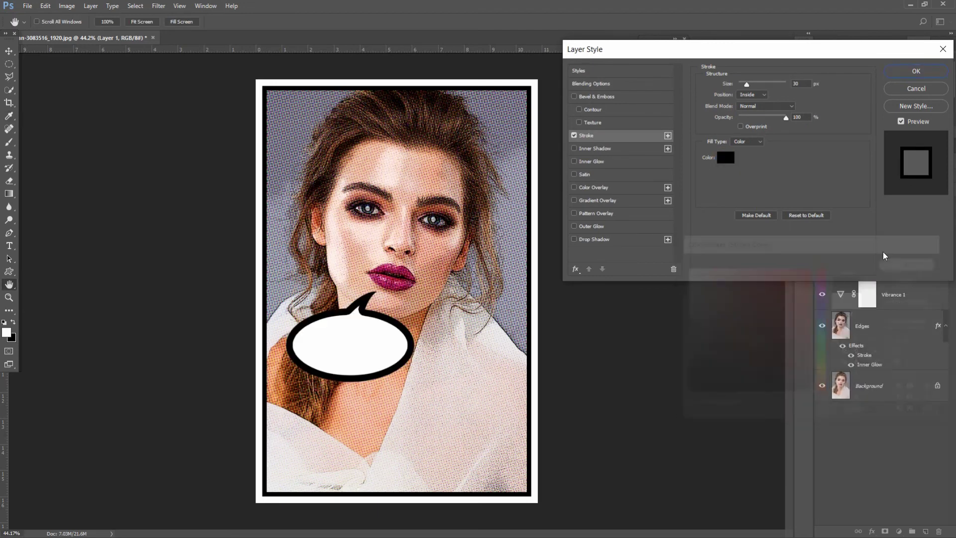
left_click(753, 94)
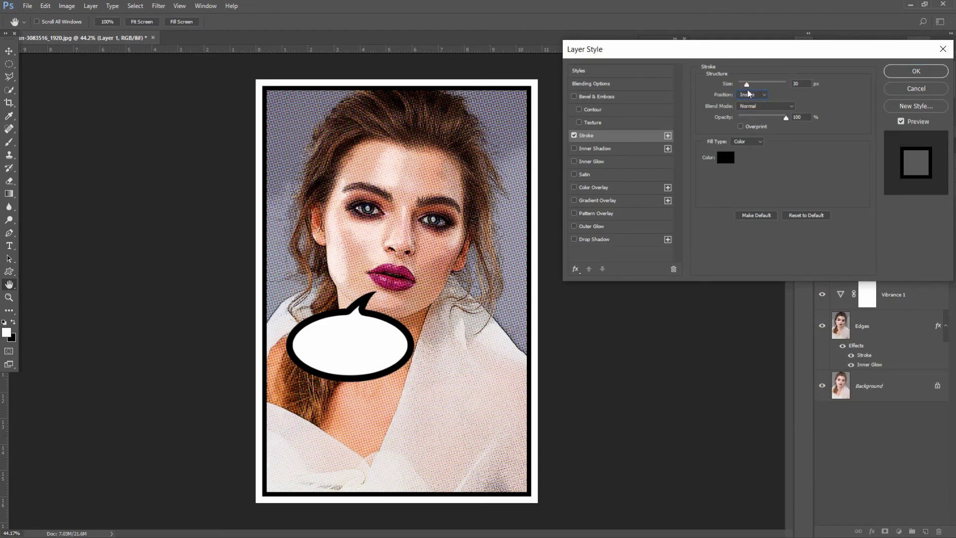
left_click_drag(747, 86, 742, 87)
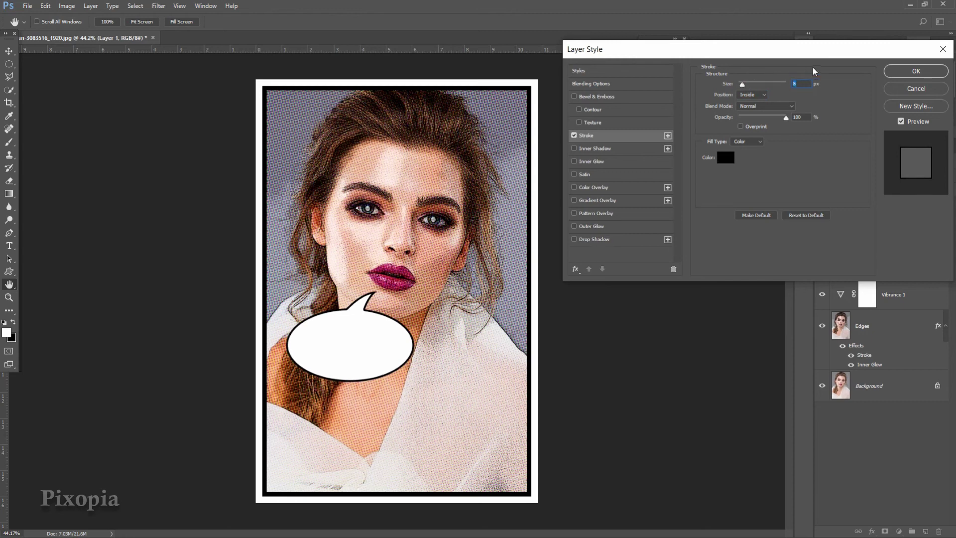
left_click(895, 70)
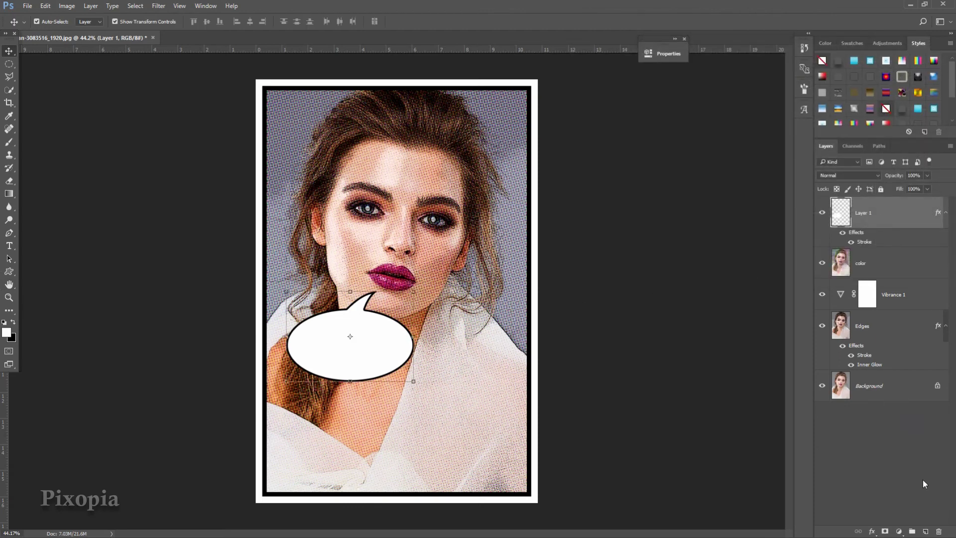
- Add a new layer and set the text colour to the lips' magenta
left_click(925, 532)
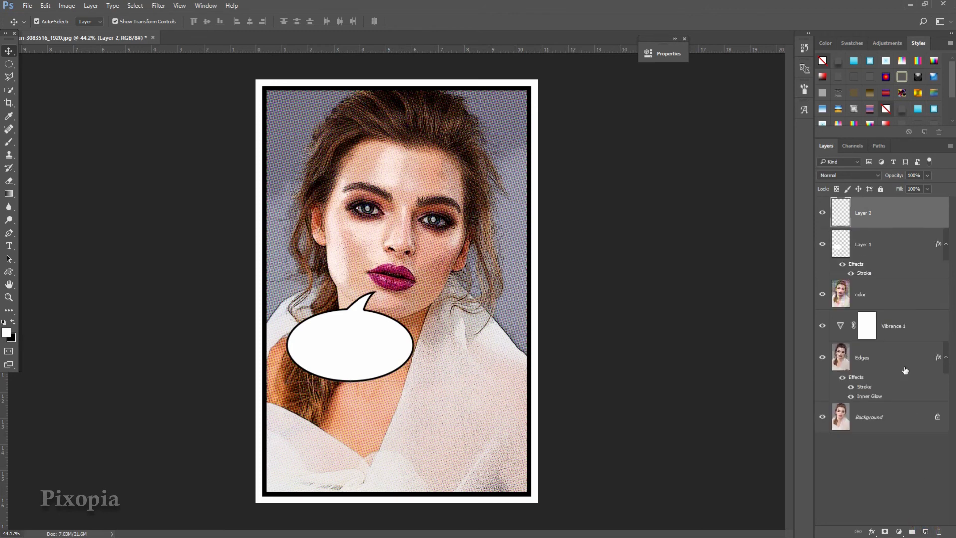
left_click(9, 245)
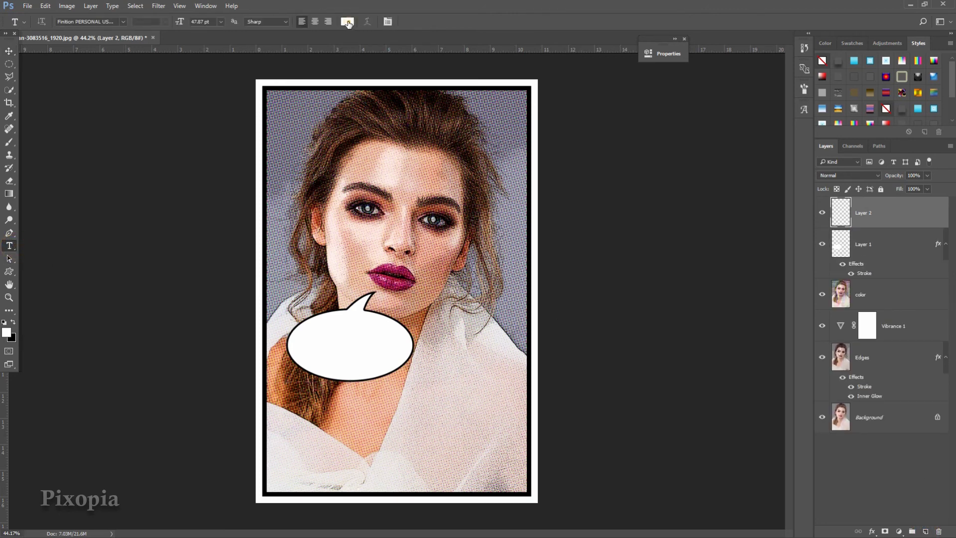
left_click(348, 22)
left_click(407, 277)
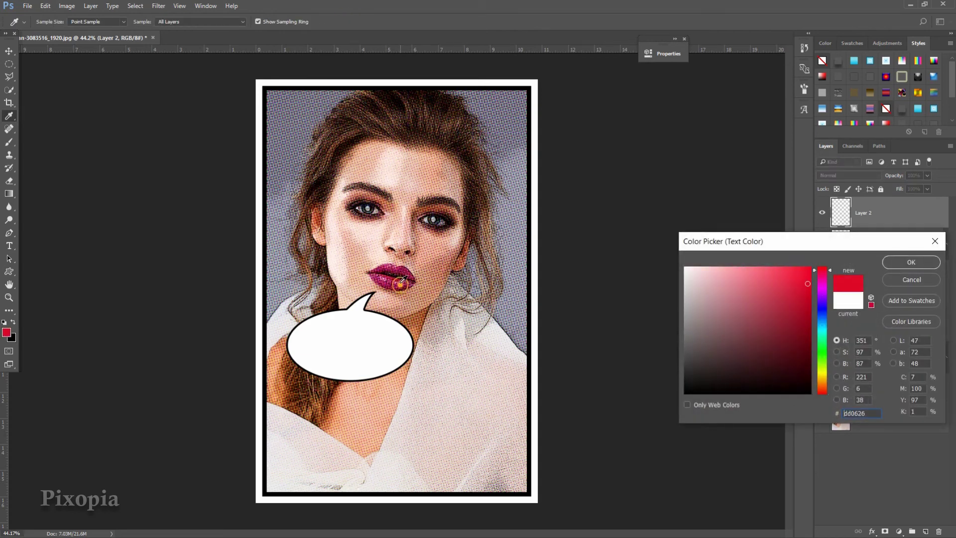
left_click(900, 266)
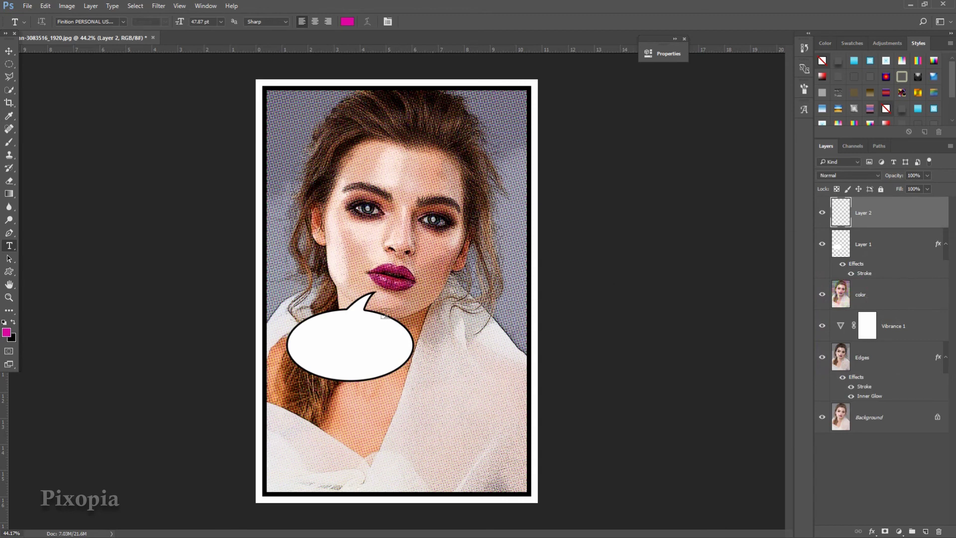
- Type 'PhotoShop' at 28.87 pt and position it inside the speech bubble
left_click(299, 346)
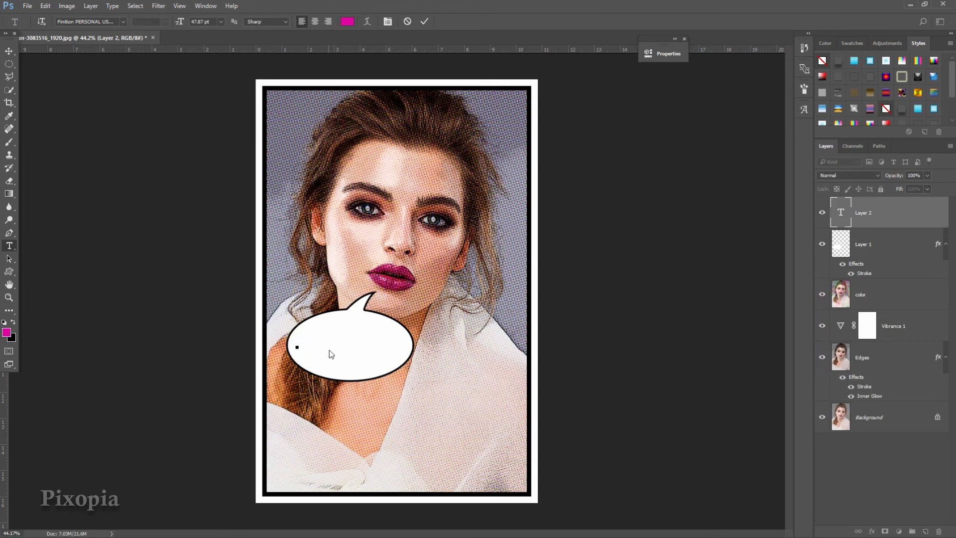
type("P")
type("hoto")
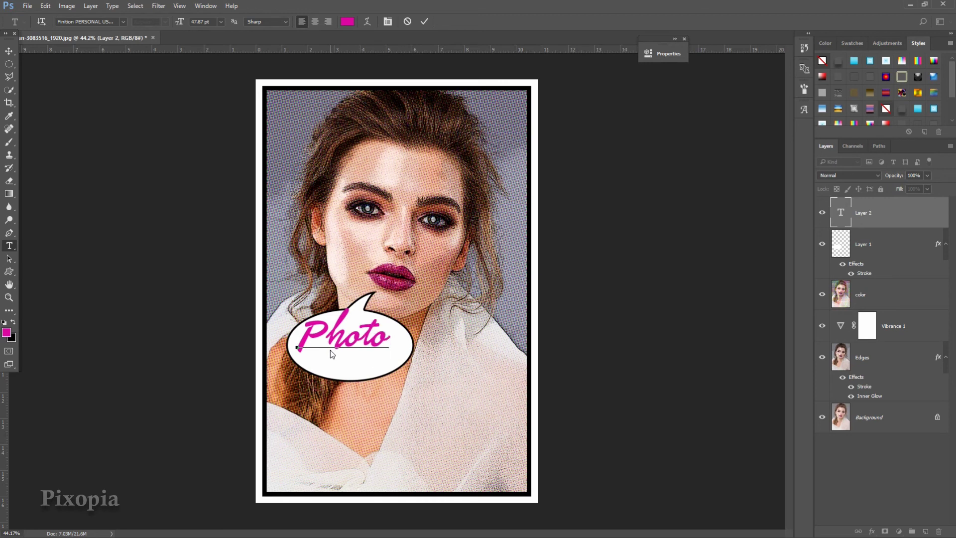
type("Shop")
key("ctrl+a")
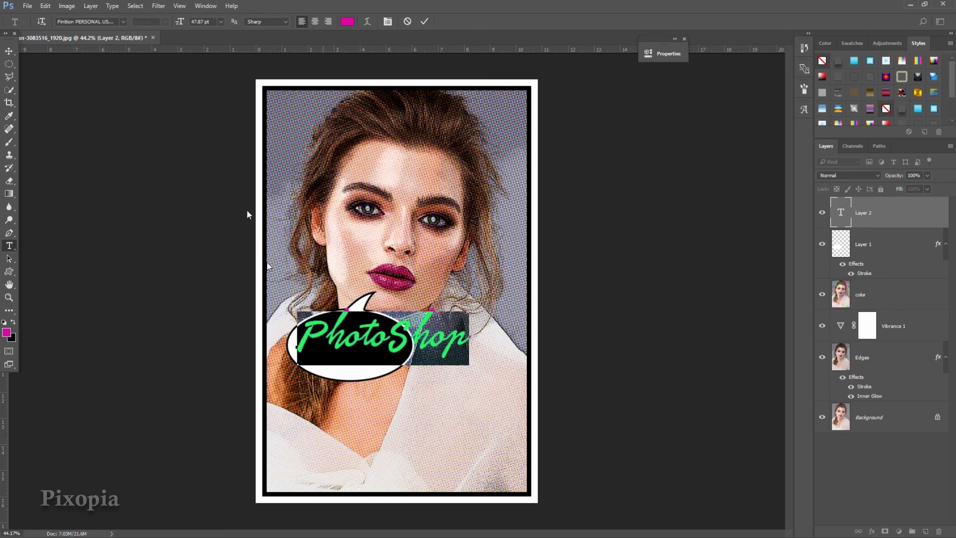
left_click_drag(179, 21, 171, 25)
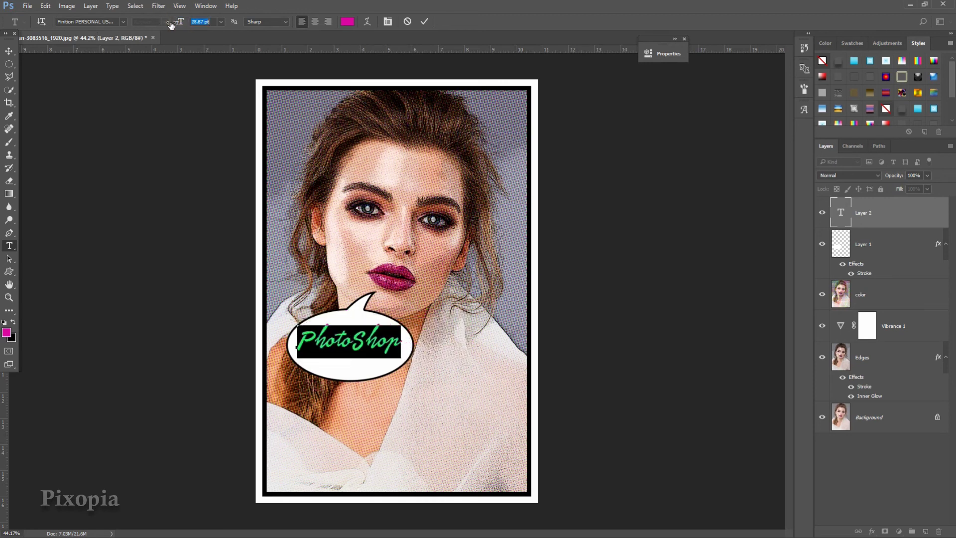
left_click(424, 22)
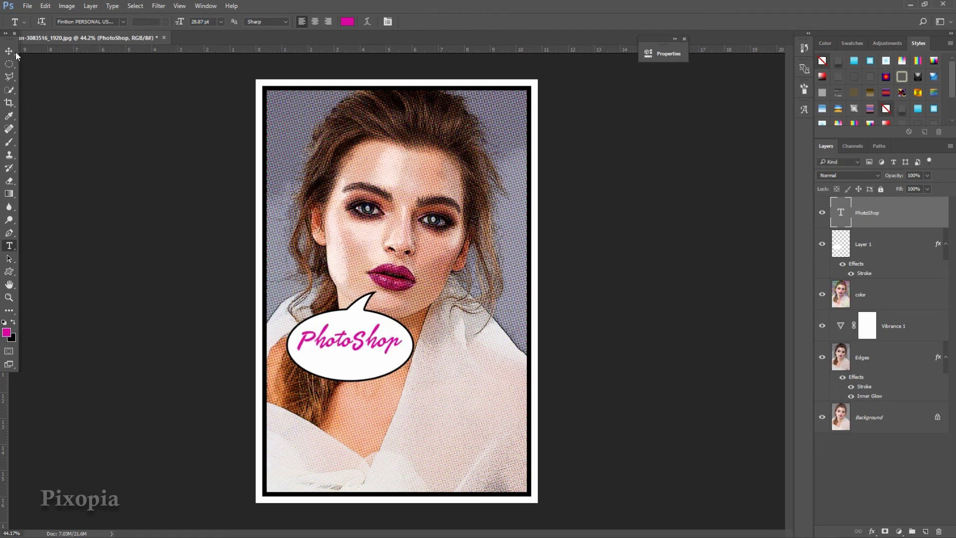
key("v")
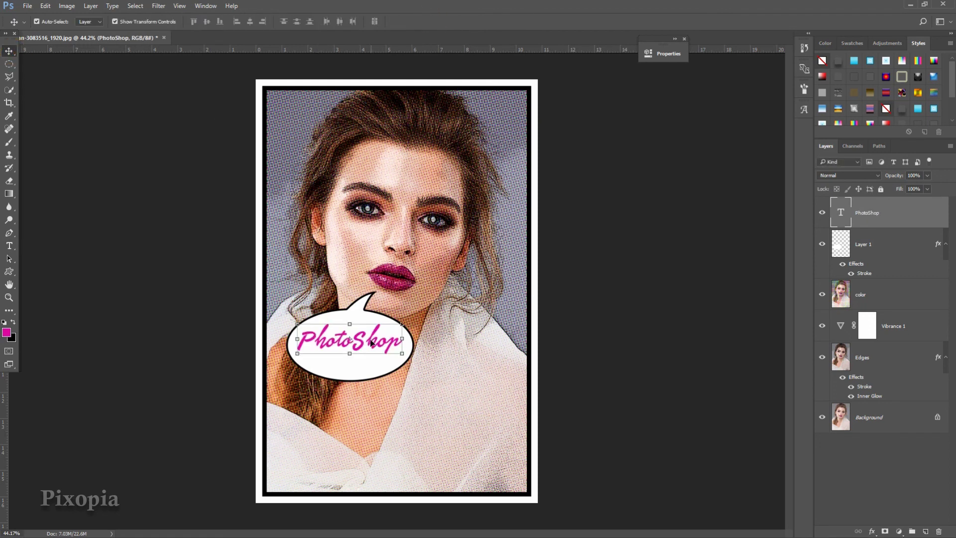
left_click_drag(371, 342, 373, 344)
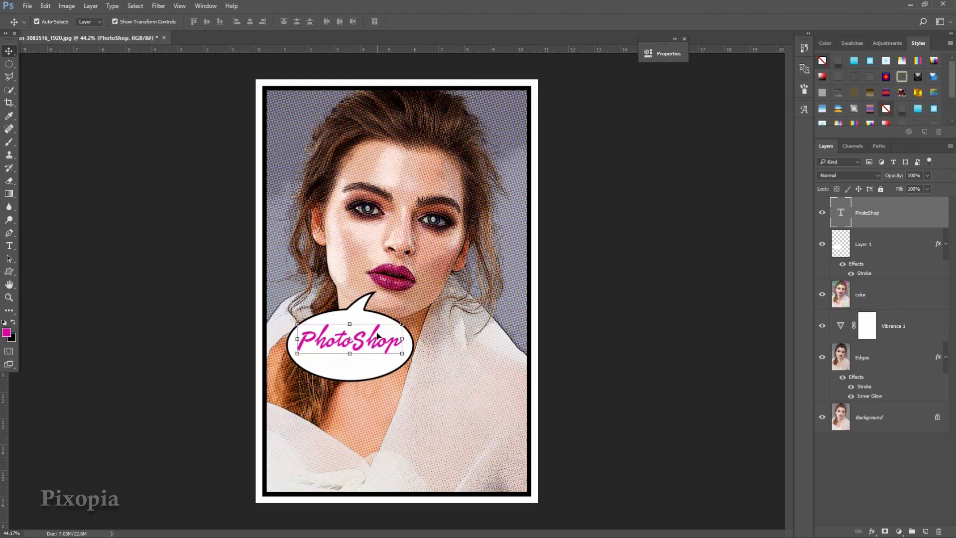
- Give the PhotoShop text a white Stroke positioned Outside
right_click(928, 210)
left_click(788, 115)
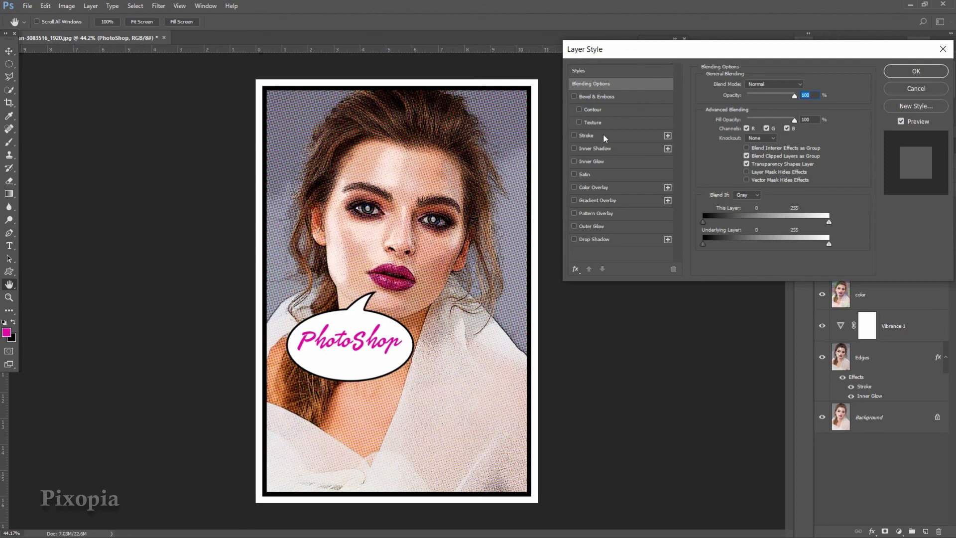
left_click(603, 134)
left_click(726, 158)
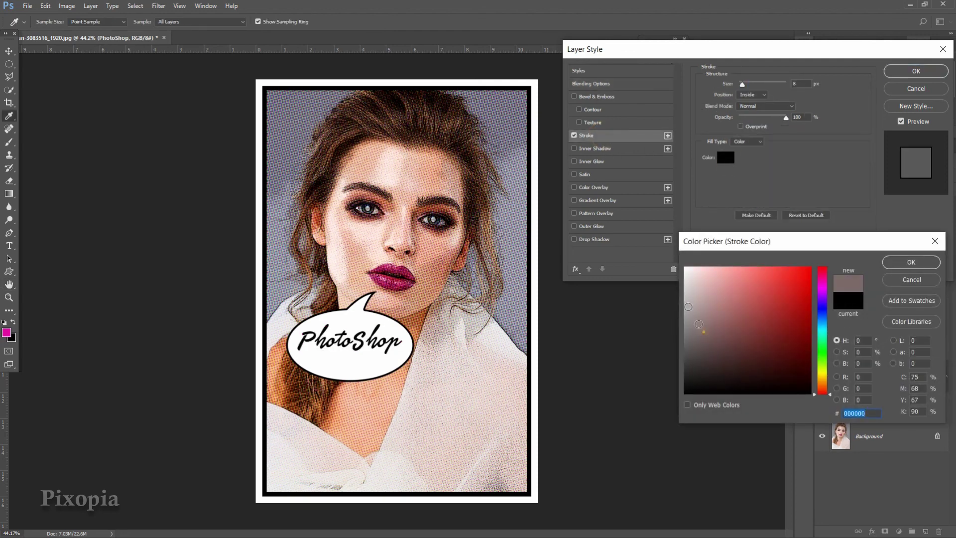
left_click(684, 264)
left_click(906, 260)
left_click(752, 94)
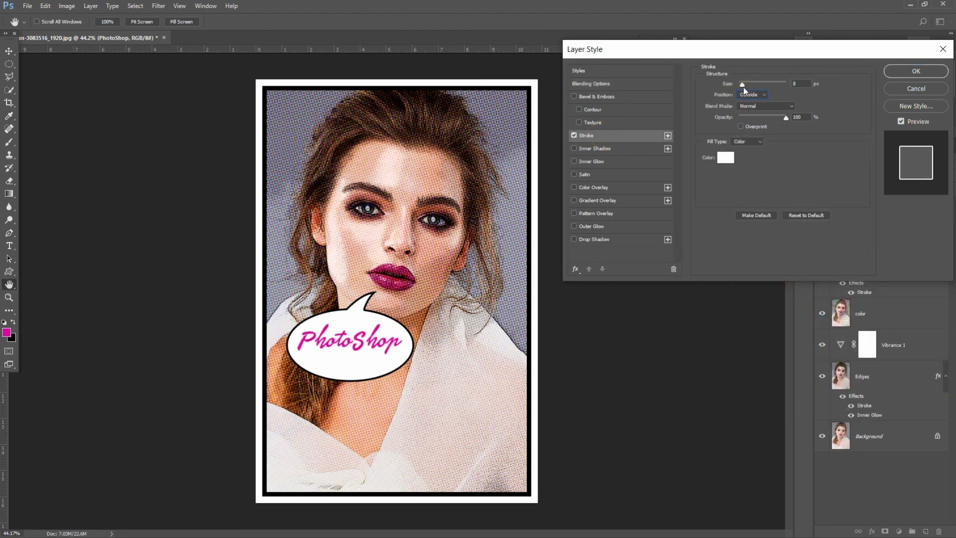
left_click(605, 240)
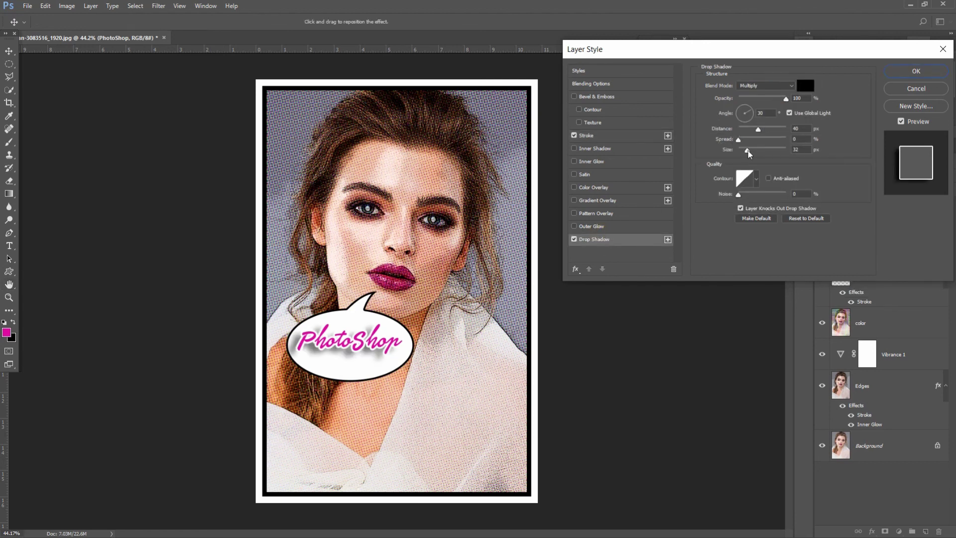
- Add a Normal drop shadow at 100% opacity, size 3 px, distance 31 px
left_click_drag(748, 153, 743, 154)
left_click(767, 86)
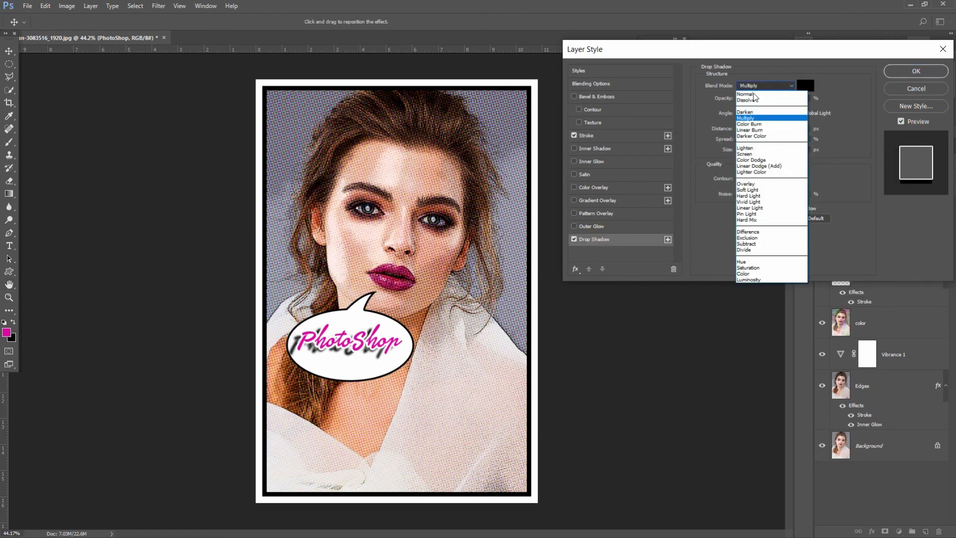
left_click_drag(744, 155, 749, 130)
left_click_drag(786, 98, 775, 99)
left_click_drag(740, 150, 745, 151)
left_click_drag(775, 99, 790, 98)
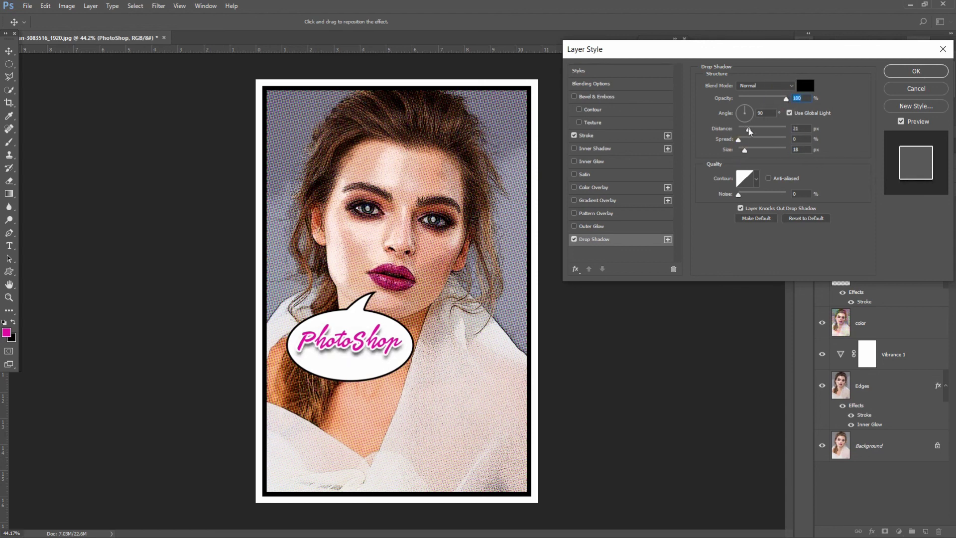
left_click_drag(749, 129, 743, 150)
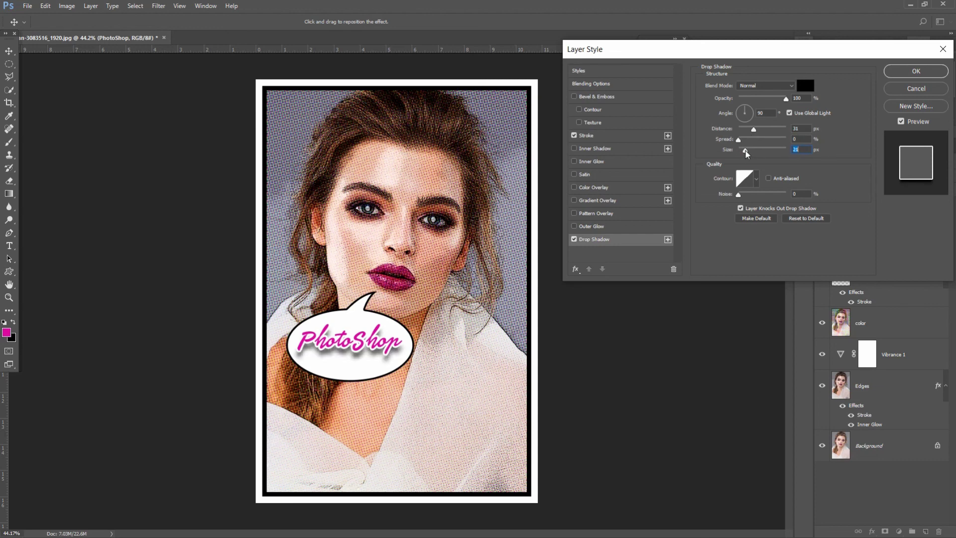
left_click(919, 72)
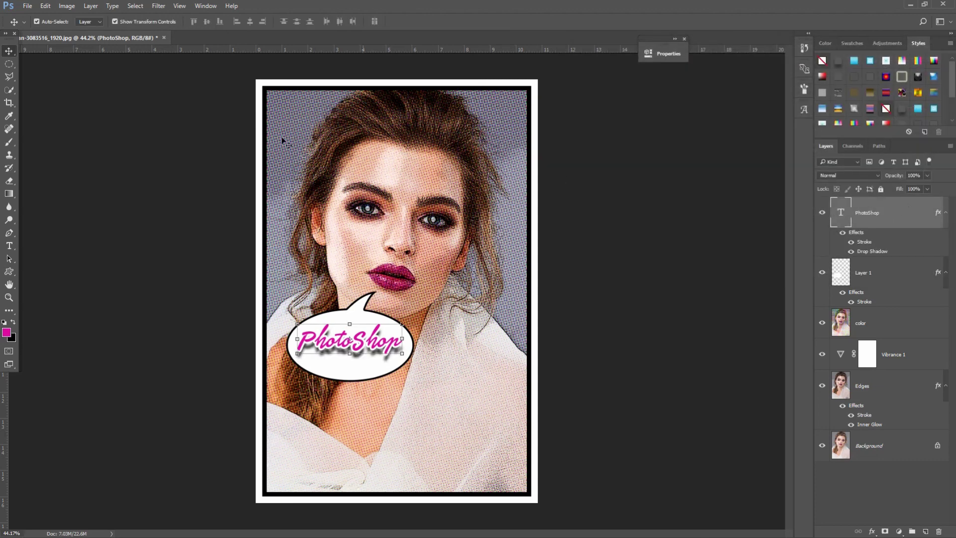
left_click(115, 21)
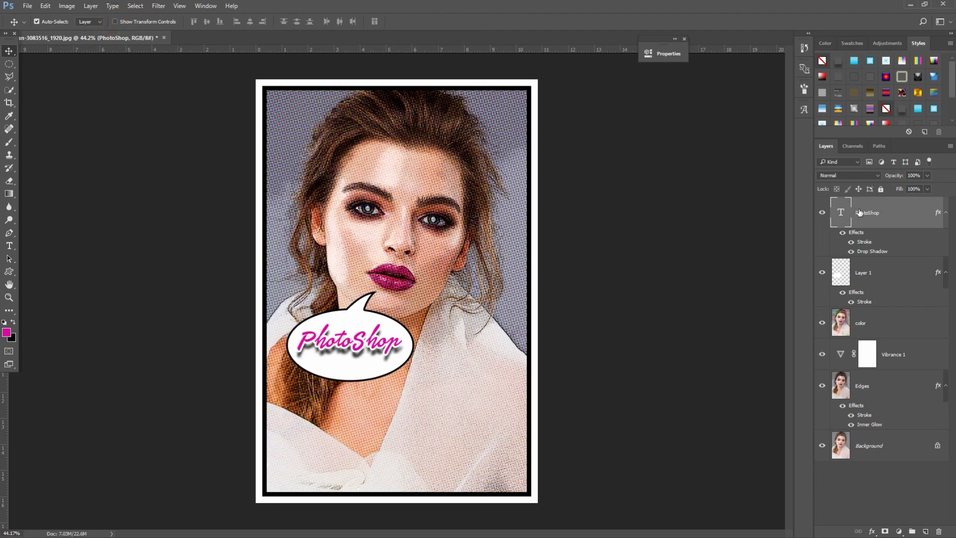